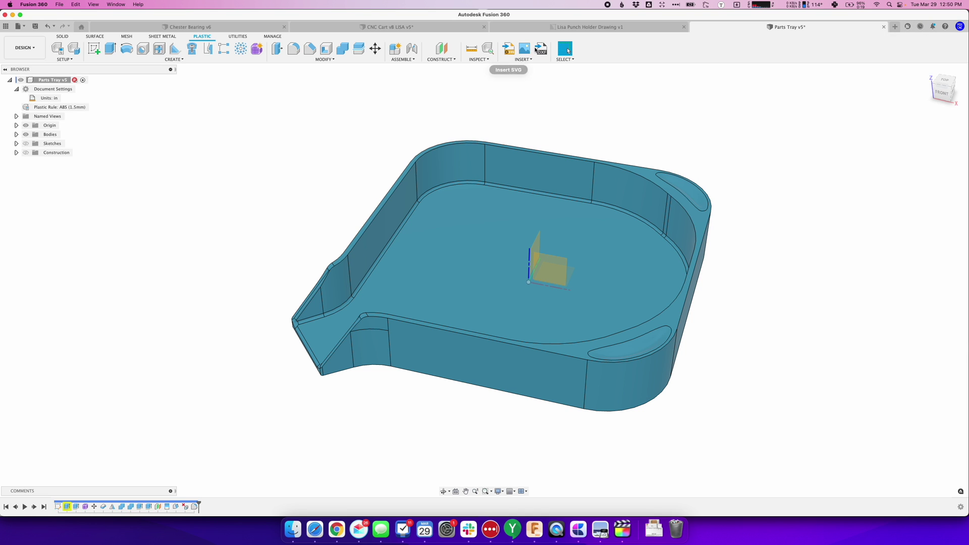
Run the injection molding Design Advice analysis on the parts tray and inspect its thickness results on the model
left_click(489, 49)
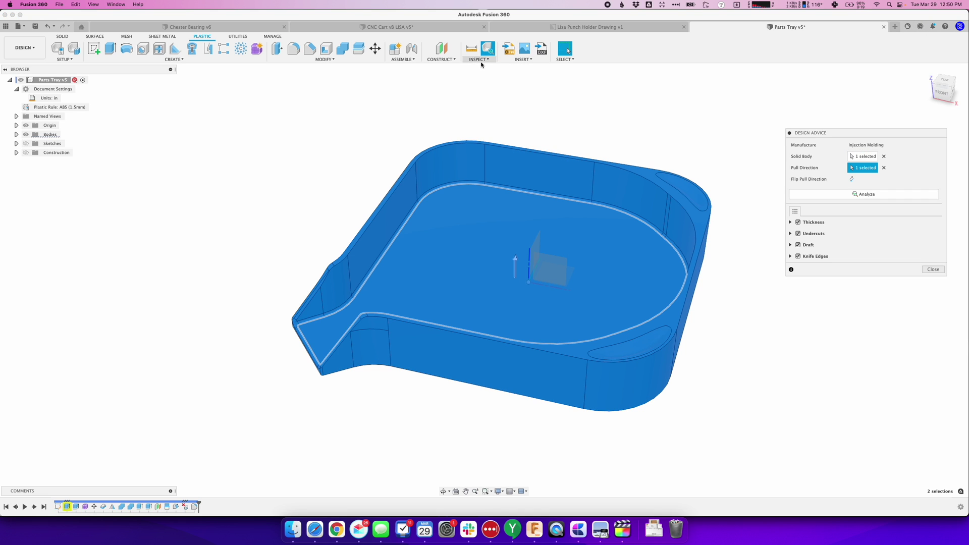
left_click(858, 194)
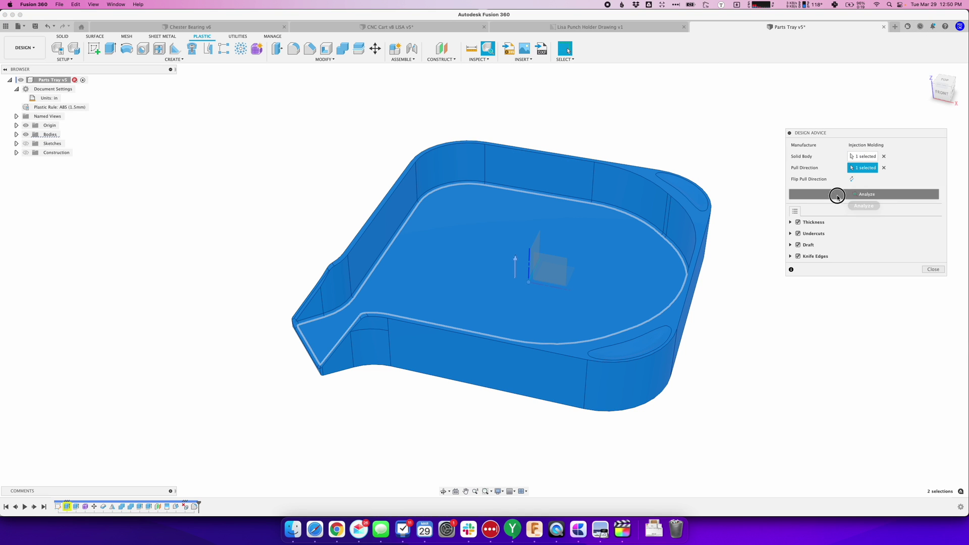
left_click(807, 212)
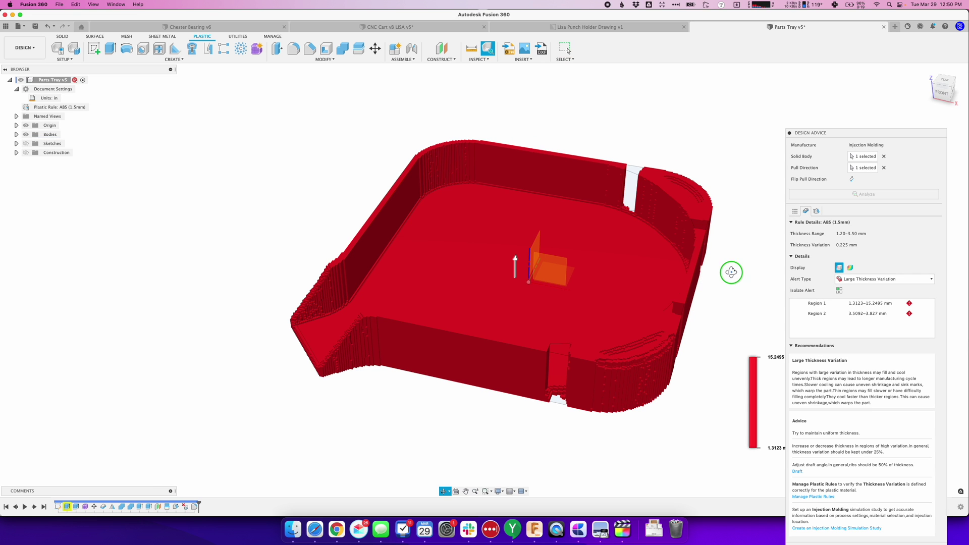
mouse_move(732, 273)
middle_mouse_down("shift")
mouse_move(732, 318)
mouse_move(738, 284)
middle_mouse_up("shift")
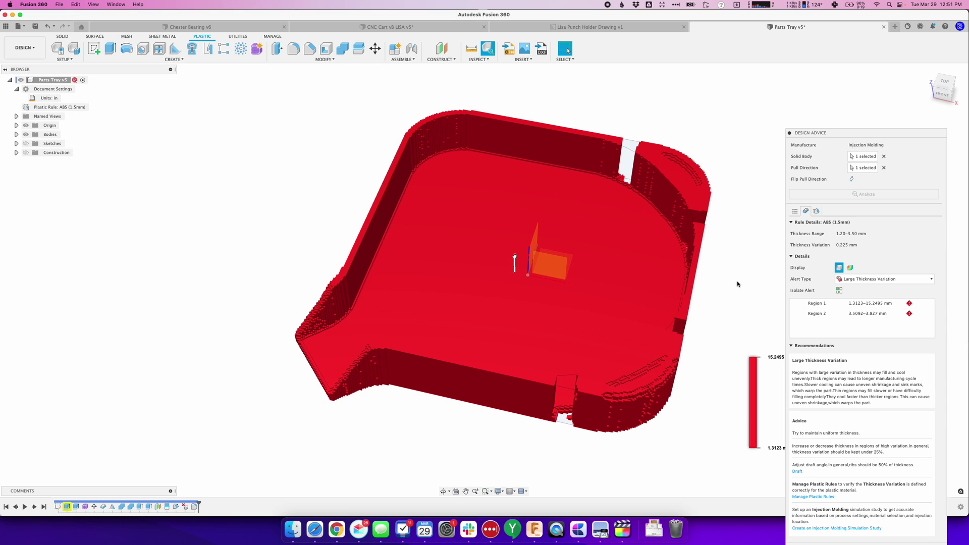
Review the available thickness alert types, keep Large Thickness Variation, and open the next category of analysis results
left_click(883, 279)
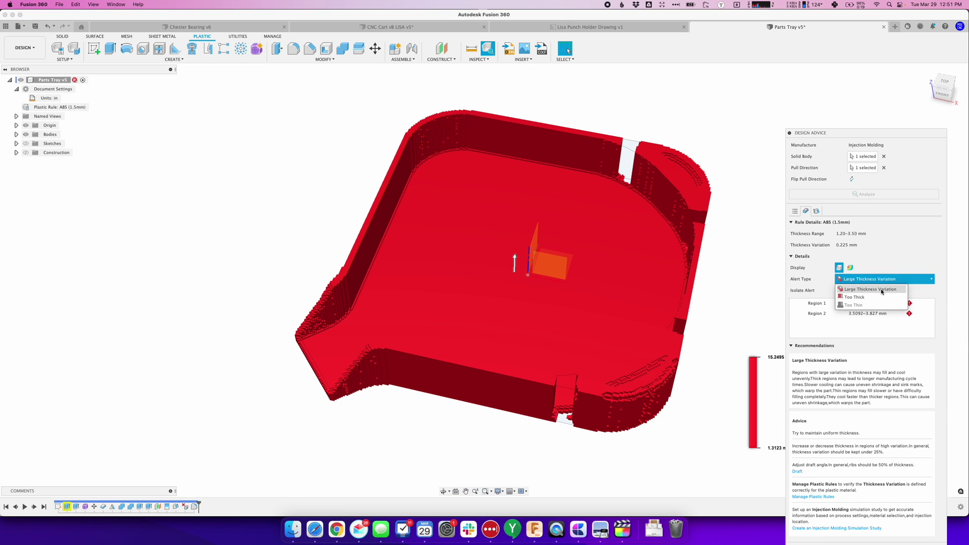
left_click(884, 287)
left_click(884, 281)
left_click(870, 292)
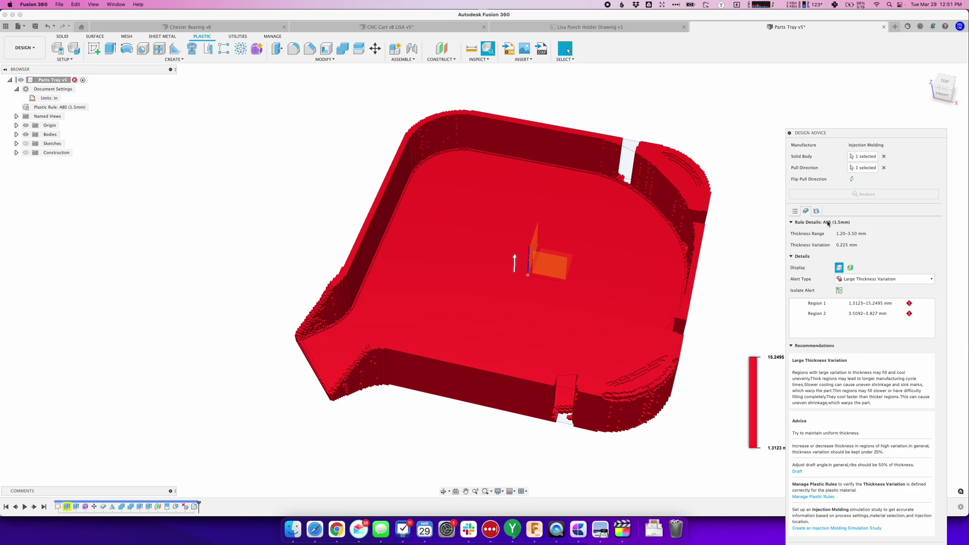
left_click(816, 212)
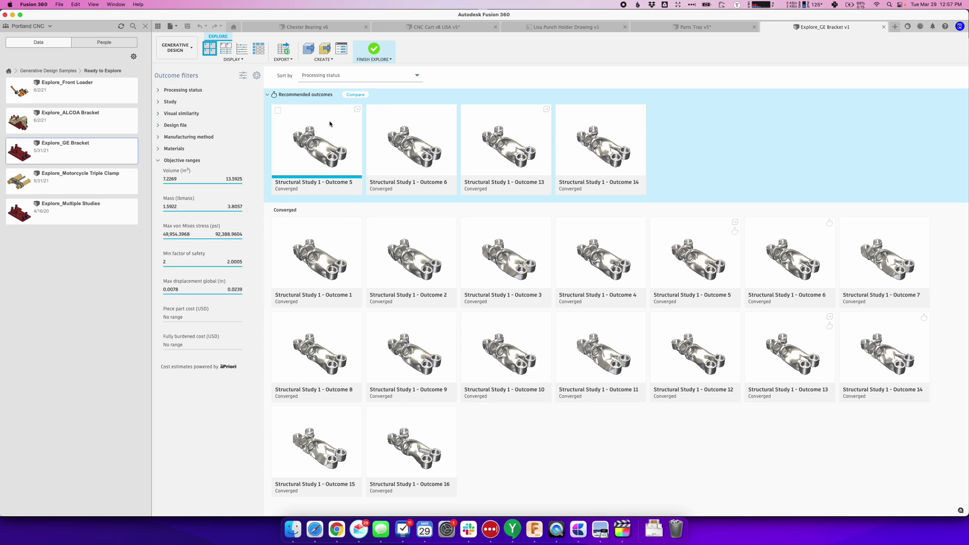
Select the recommended Outcomes 5, 6, 13 and 14 of Structural Study 1 and look up the creation options
left_click(278, 110)
left_click(372, 111)
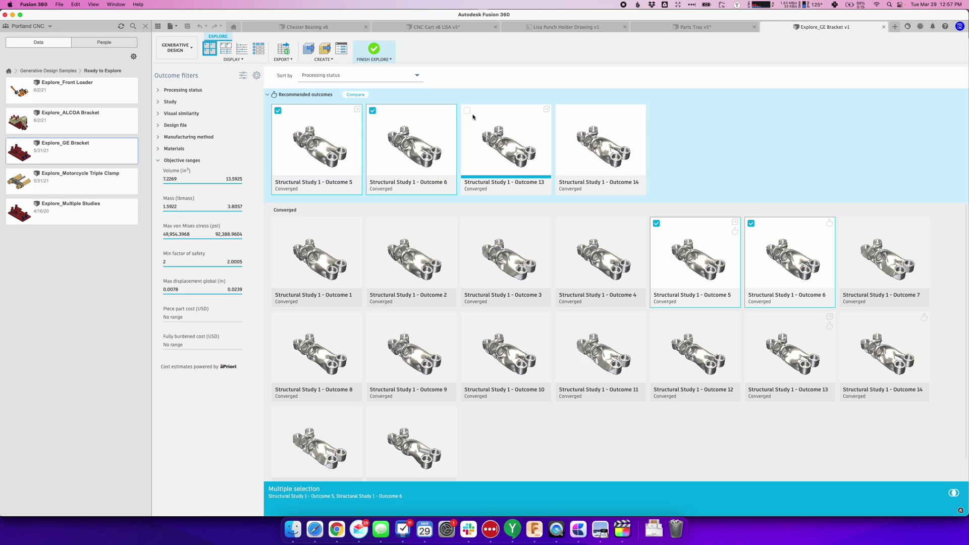
left_click(467, 111)
left_click(562, 110)
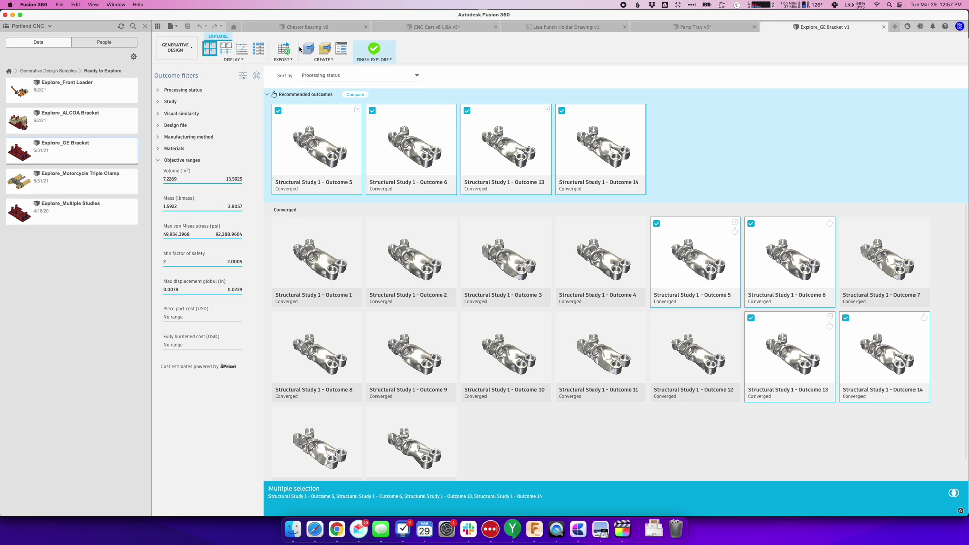
left_click(320, 59)
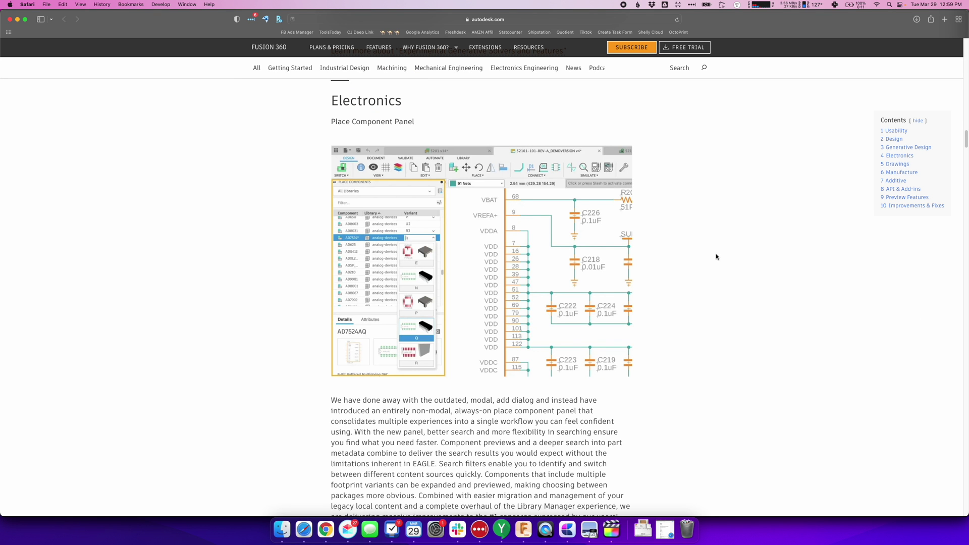
Read through the Electronics section of the Fusion 360 release notes in Safari, down to PCB 3D Modeling Performance
scroll(716, 256, "down", 10)
scroll(717, 256, "down", 15)
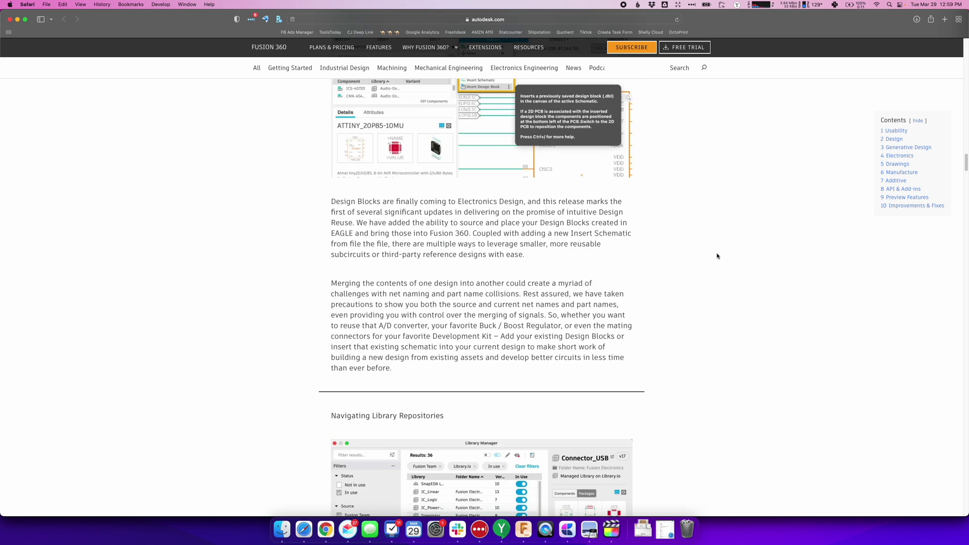
scroll(717, 256, "down", 8)
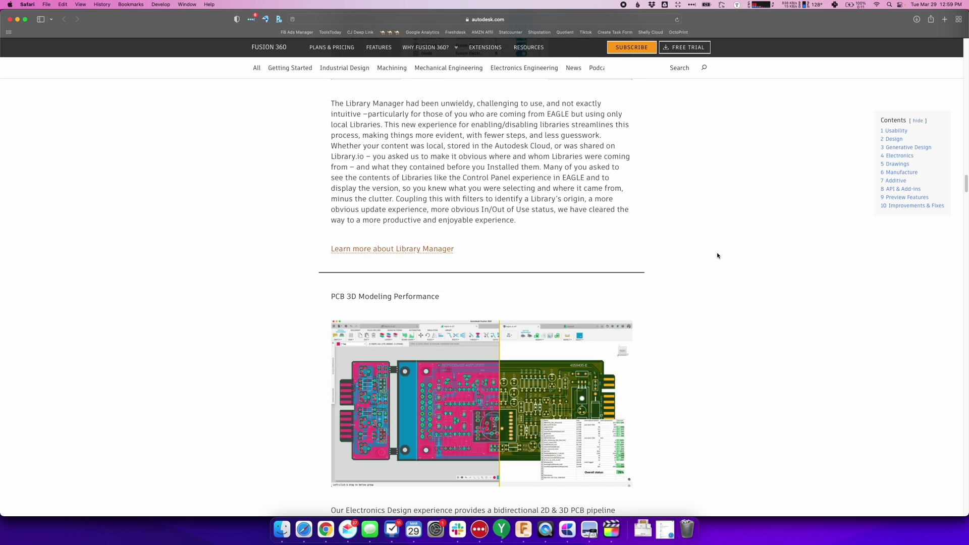
scroll(717, 256, "down", 10)
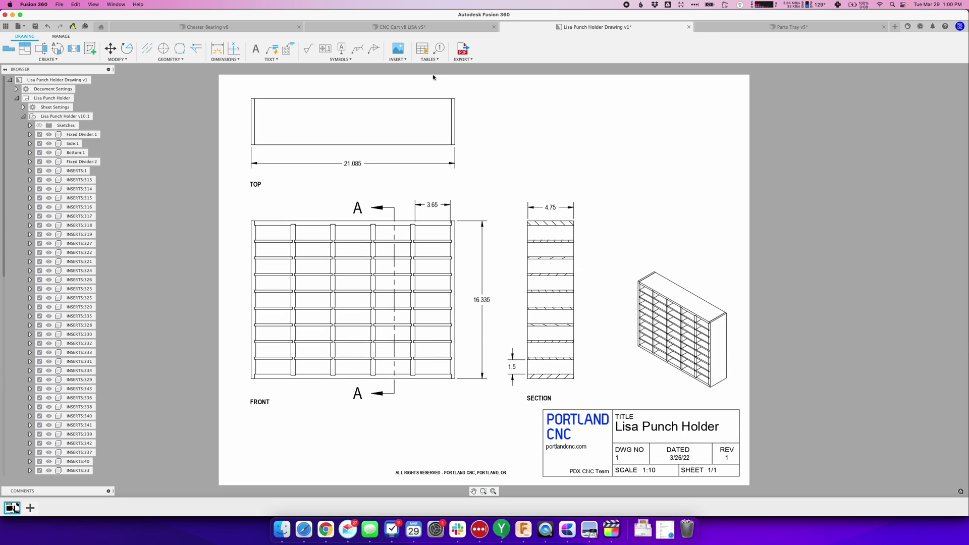
Insert a Revision History table beside the top view of the Lisa Punch Holder drawing and narrow it to fit the sheet
left_click(427, 60)
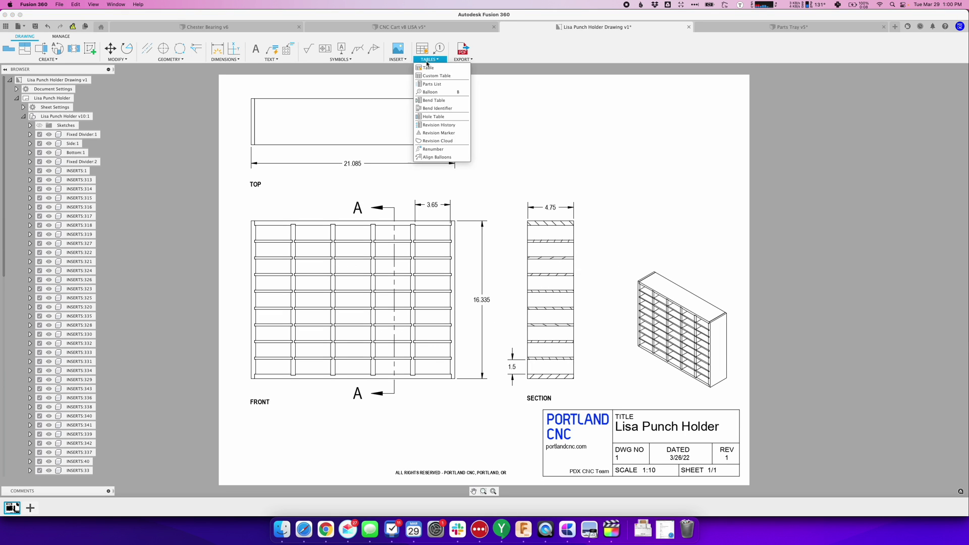
left_click(456, 126)
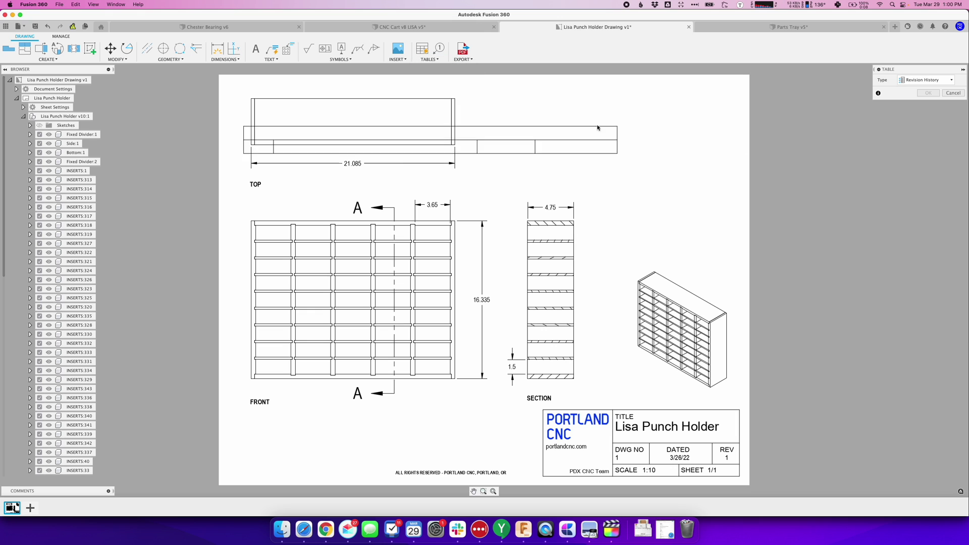
left_click(847, 110)
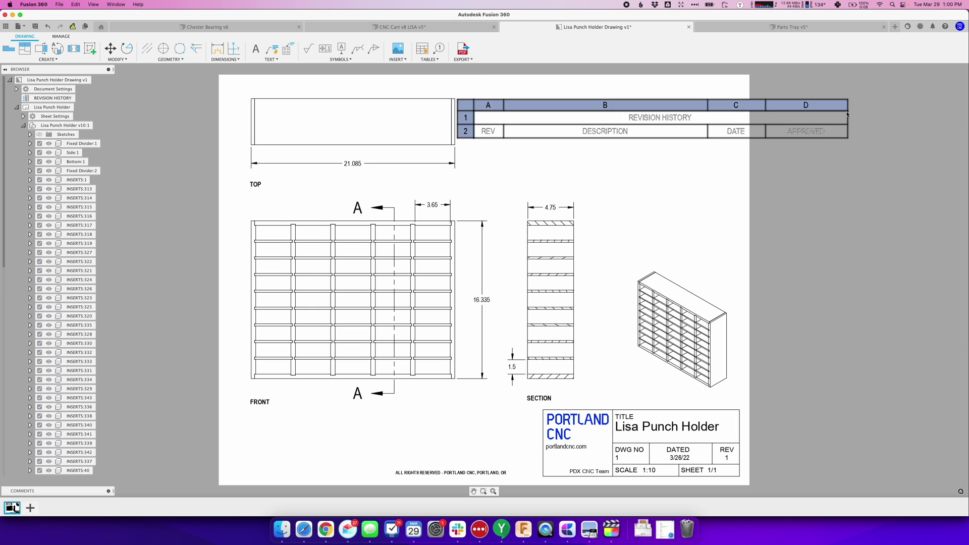
left_click_drag(846, 110, 735, 112)
Add a revision row to the Revision History table and undo the narrowing of its REV column
double_click(606, 146)
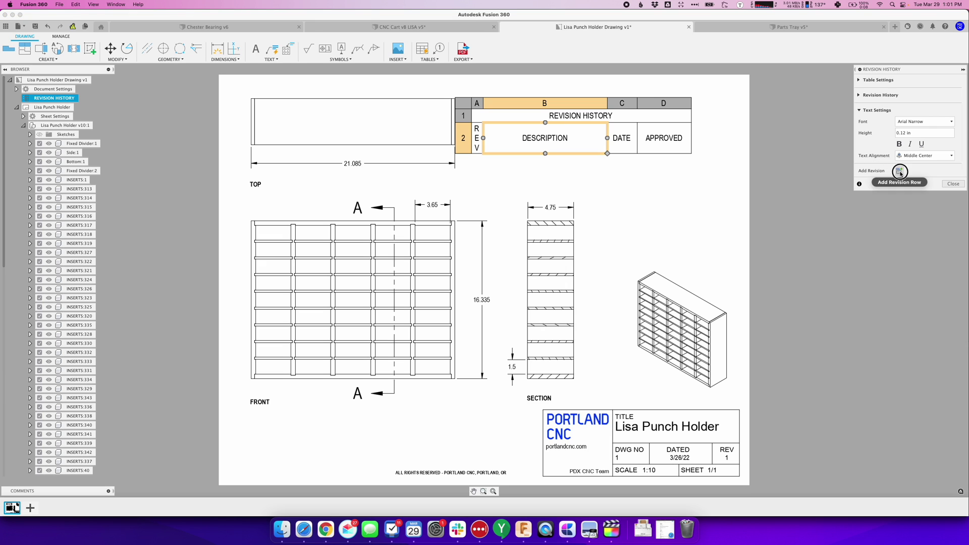
left_click(899, 171)
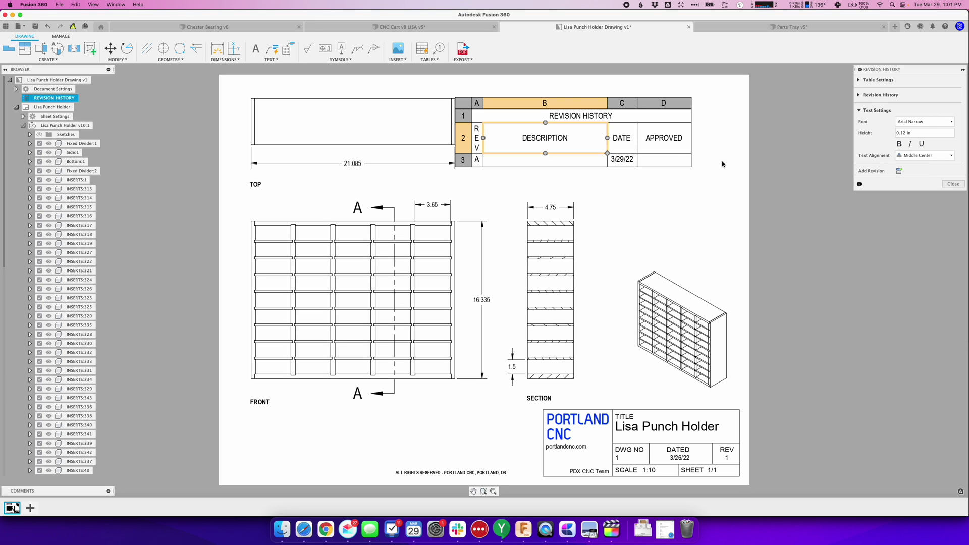
left_click(860, 96)
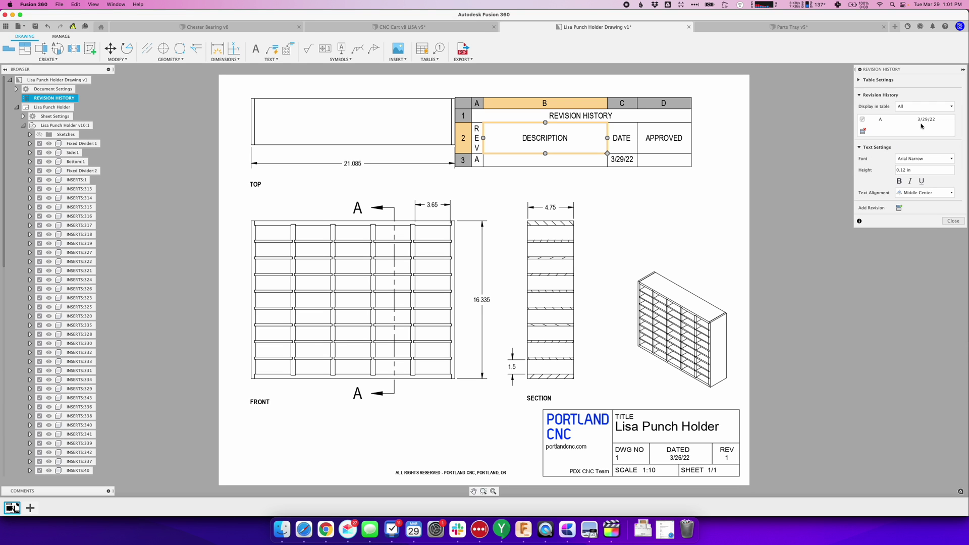
left_click(882, 121)
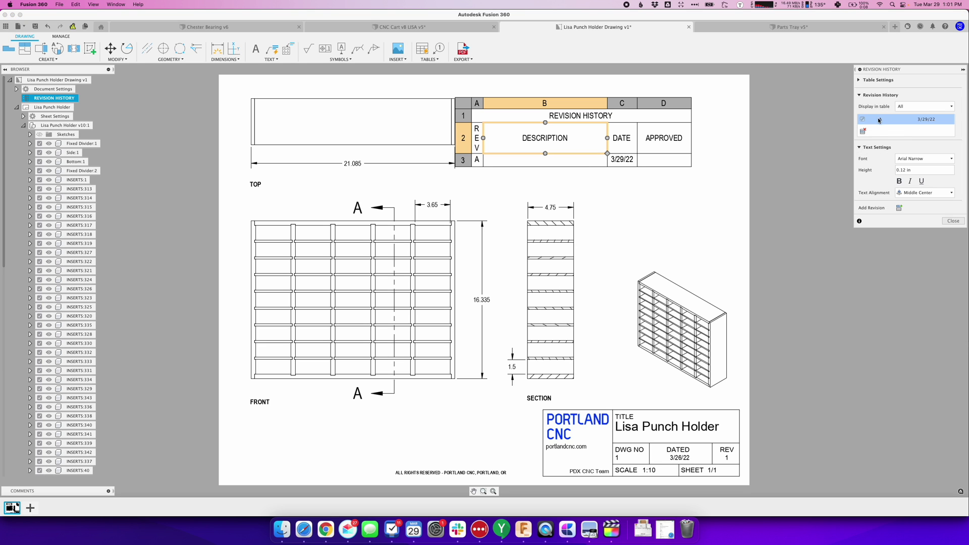
key("super+z")
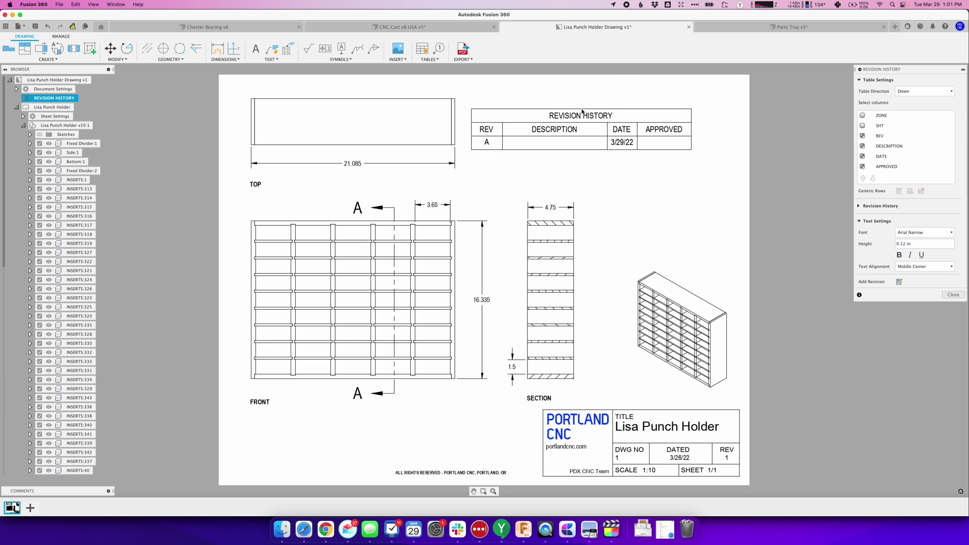
Move the Revision History table closer to the upper-right corner of the sheet
left_click(572, 110)
left_click_drag(572, 110, 601, 106)
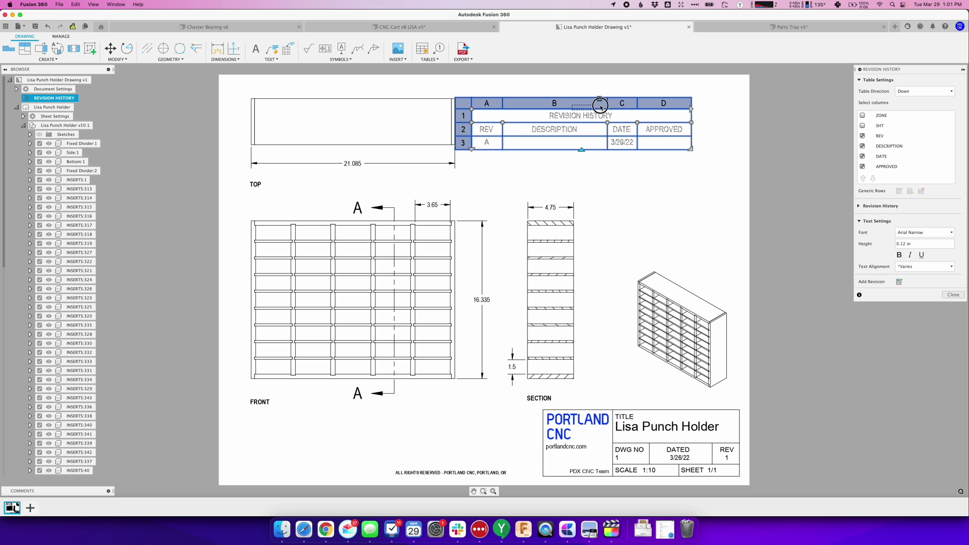
left_click(464, 104)
left_click(464, 116)
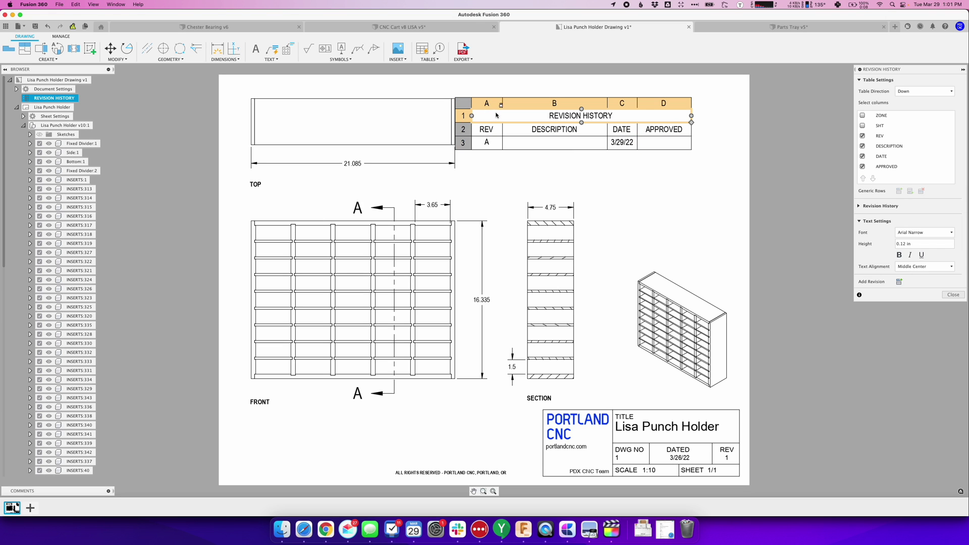
left_click(580, 149)
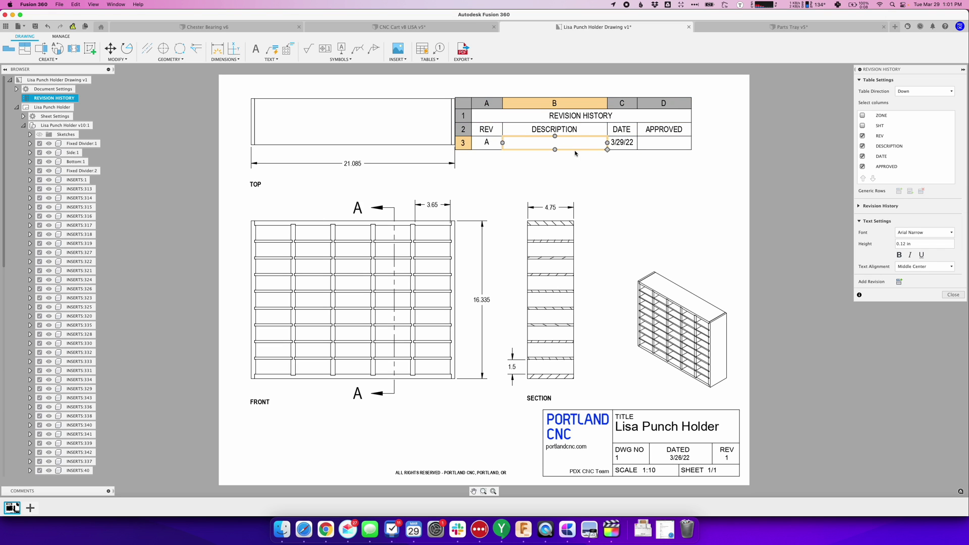
double_click(576, 149)
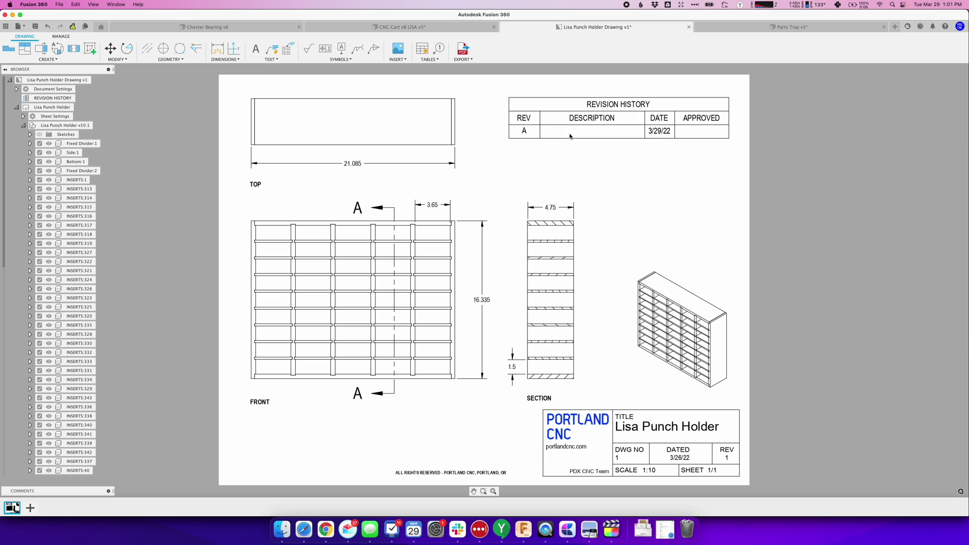
Enter BIG CHANGES as the description and DONKEY KONG as the approver for revision A
double_click(570, 136)
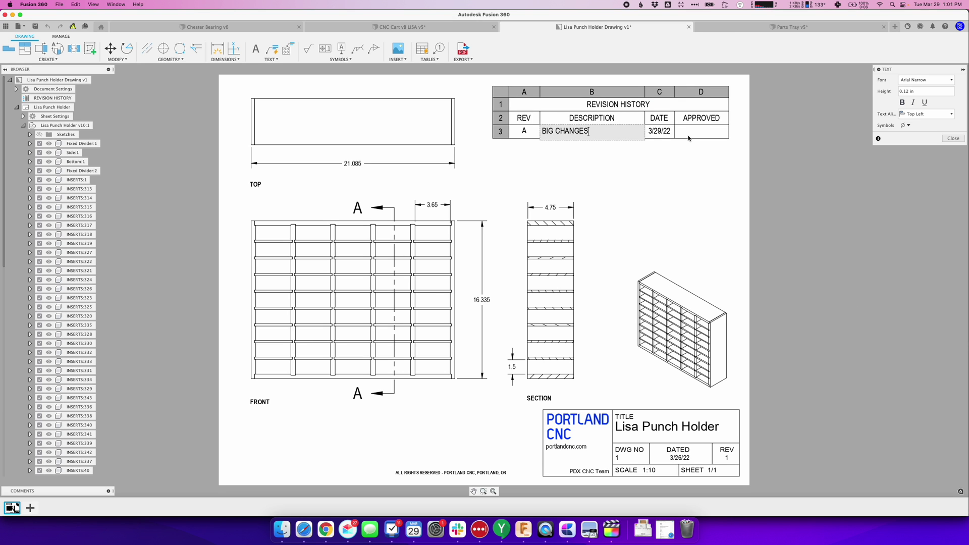
left_click(701, 156)
double_click(712, 133)
type("D")
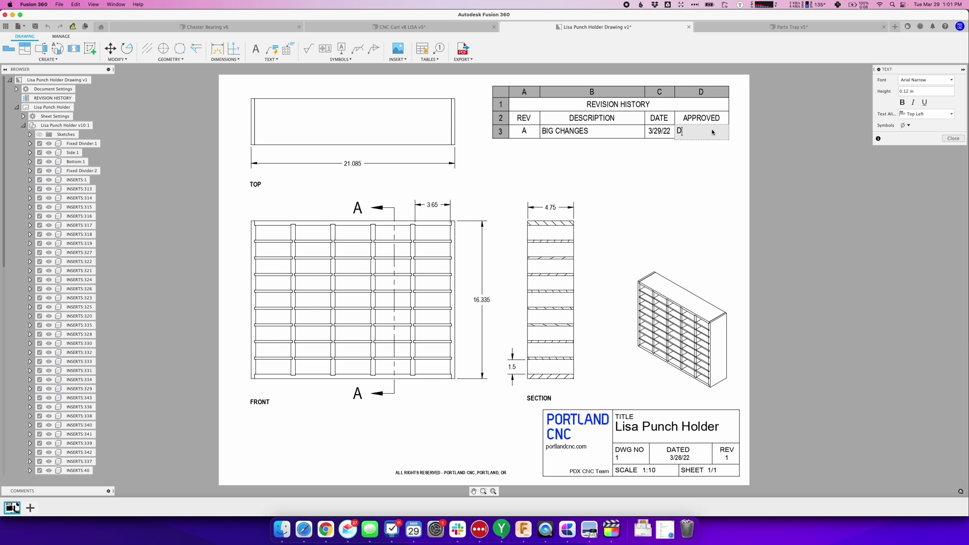
type("ONKEY KONG")
key("Escape")
Draw a revision cloud around the 4.75 dimension above the section view
left_click(430, 59)
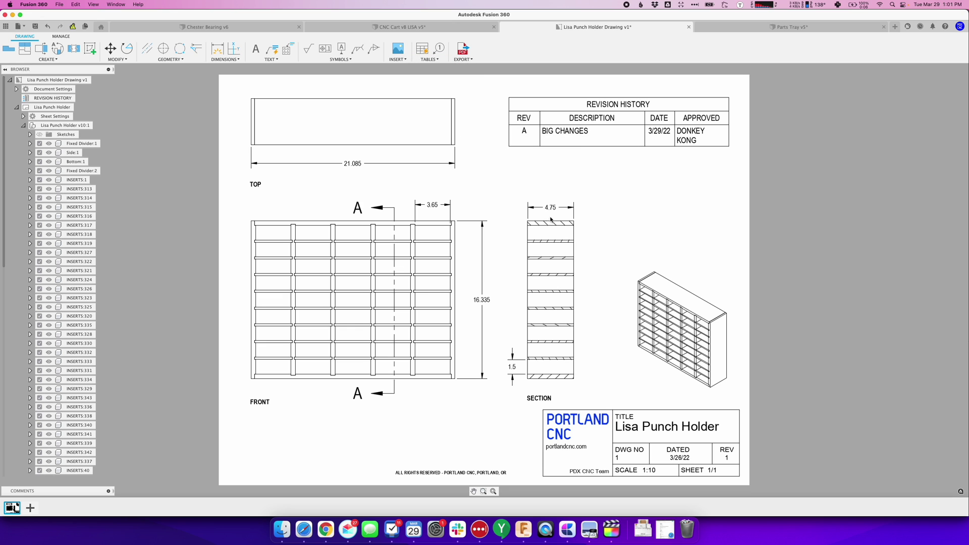
left_click(514, 224)
left_click(548, 238)
left_click(594, 233)
left_click(589, 188)
left_click(610, 174)
Place a revision marker for revision A next to the cloud around the section view's width dimension
left_click(423, 59)
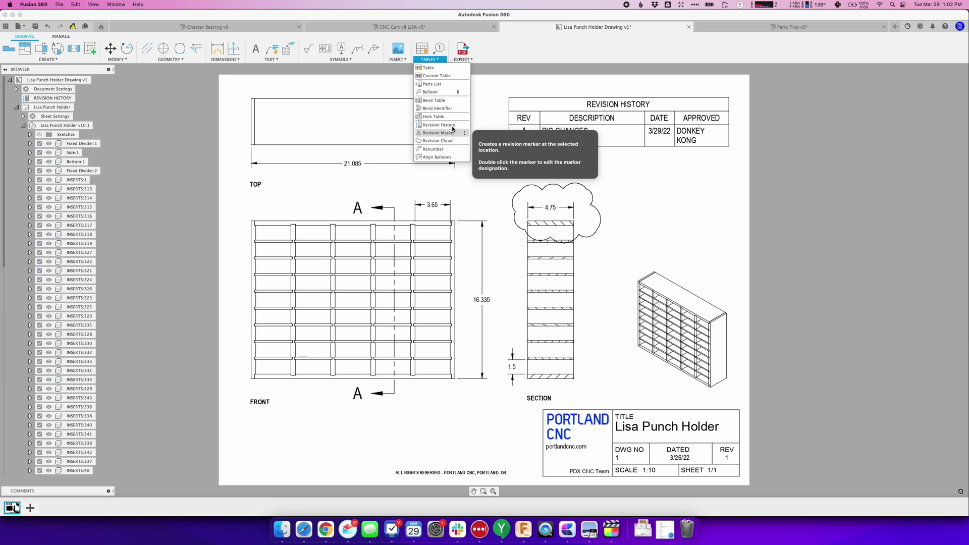
left_click(453, 126)
key("Escape")
left_click(418, 61)
left_click(419, 60)
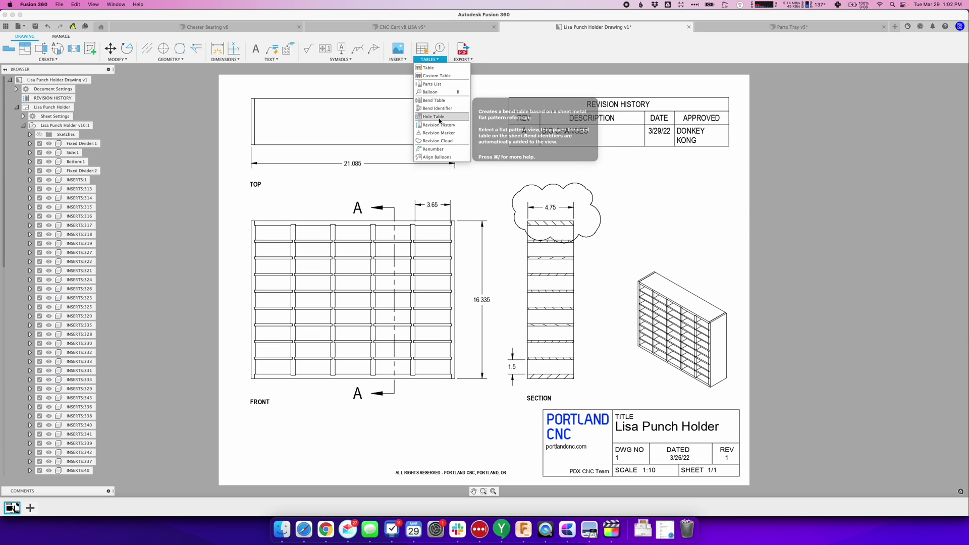
left_click(441, 130)
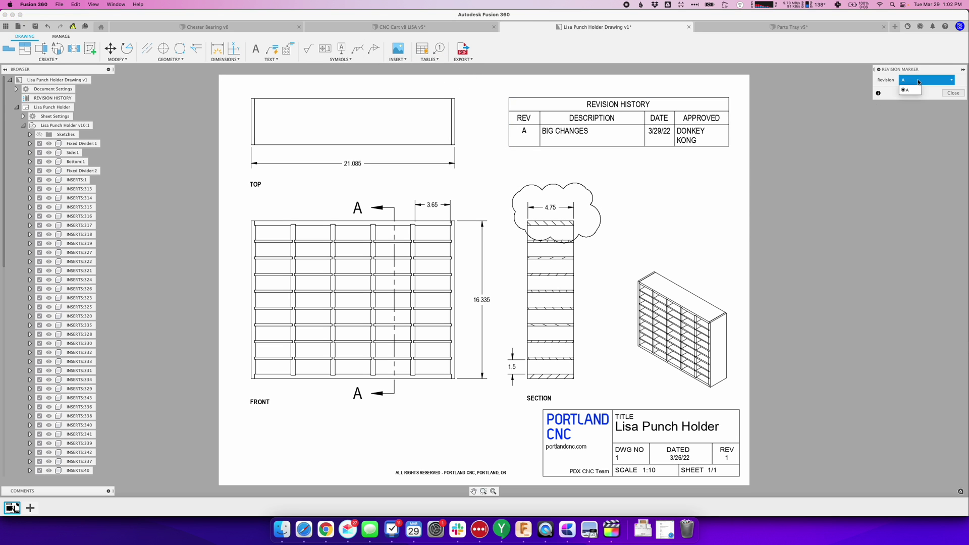
left_click(605, 199)
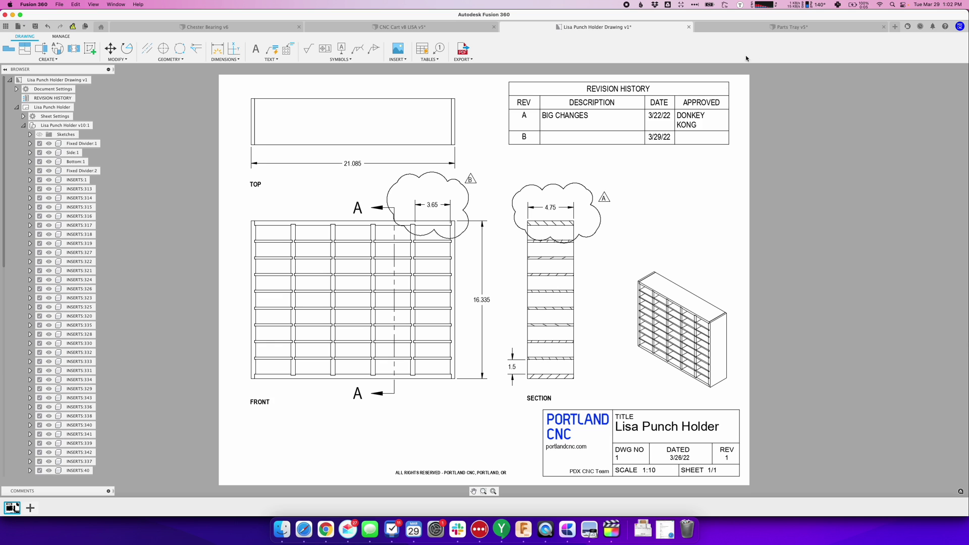
Shift the Revision History table slightly down and toward the sheet's right border, and widen its DATE column into the DESCRIPTION column
left_click(727, 80)
left_click_drag(728, 80, 734, 93)
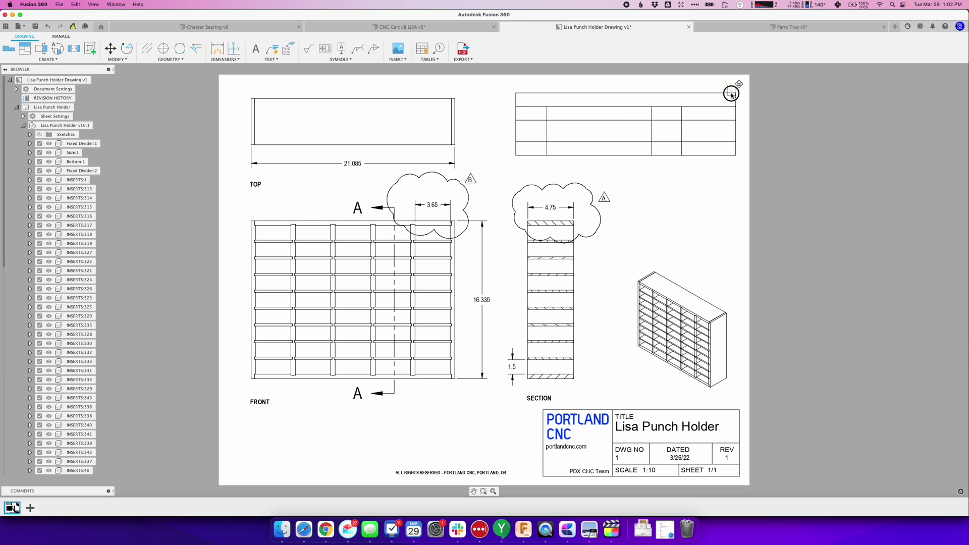
left_click(773, 107)
left_click(644, 108)
double_click(645, 108)
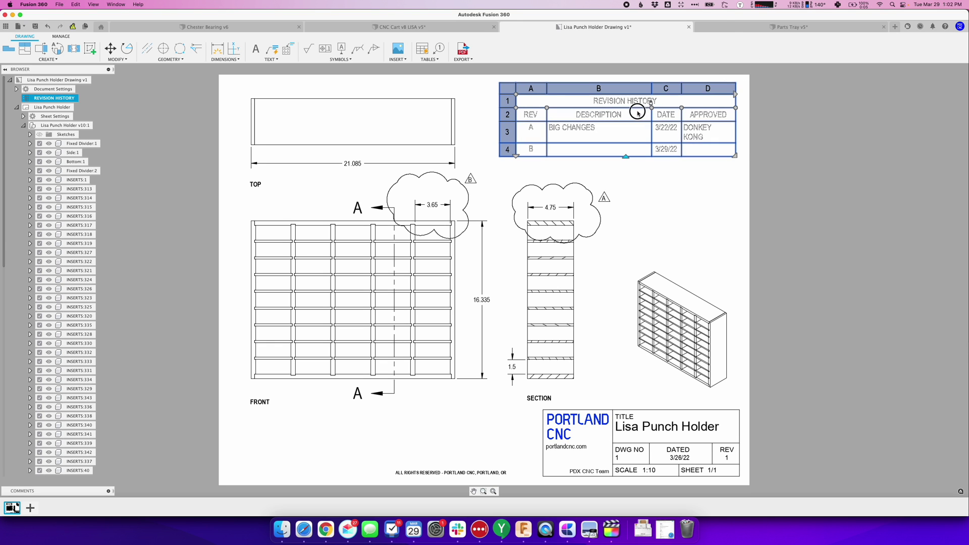
left_click_drag(651, 109, 624, 108)
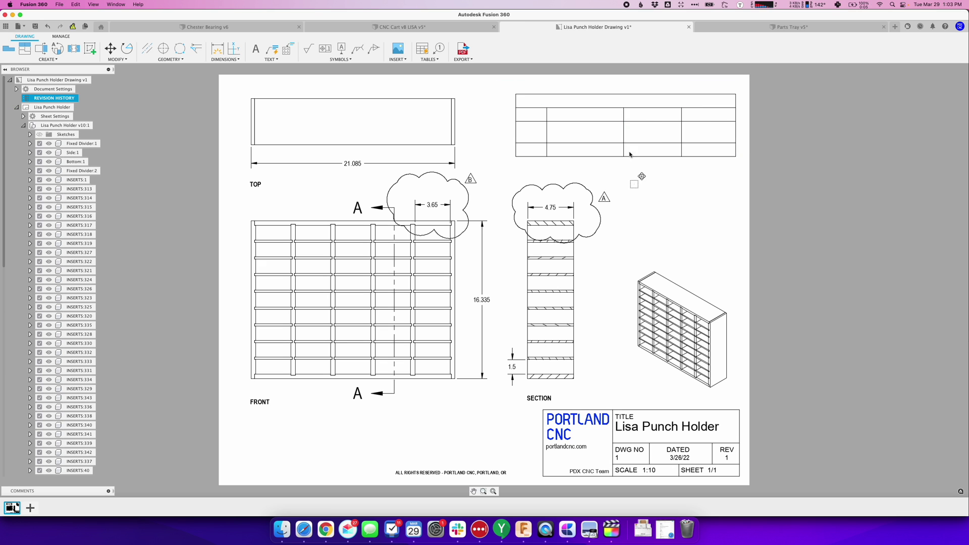
Place the Revision History table above the section view, near the sheet's upper right corner
left_click(651, 182)
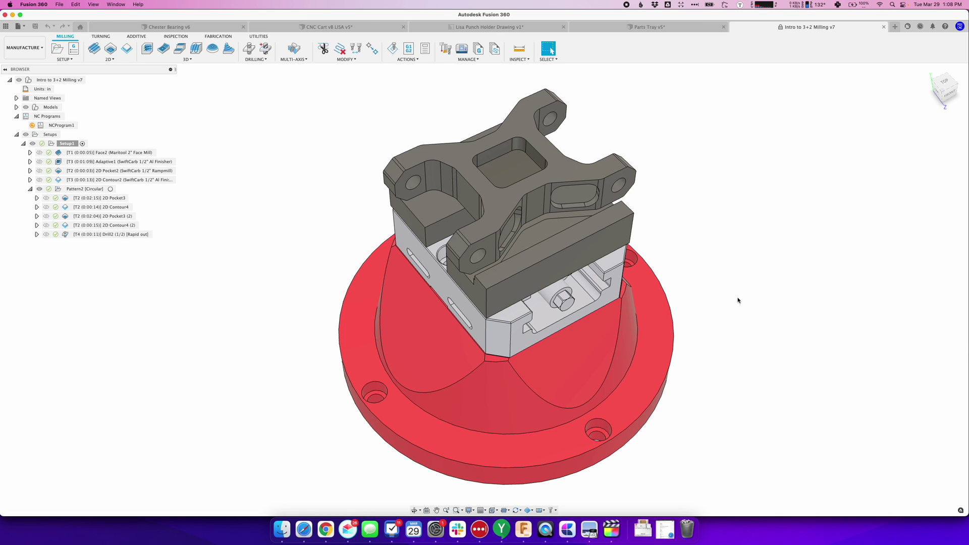
Open the 2D Pocket3 operation for editing and show its geometry settings
middle_click_drag(738, 299, 738, 295, "shift")
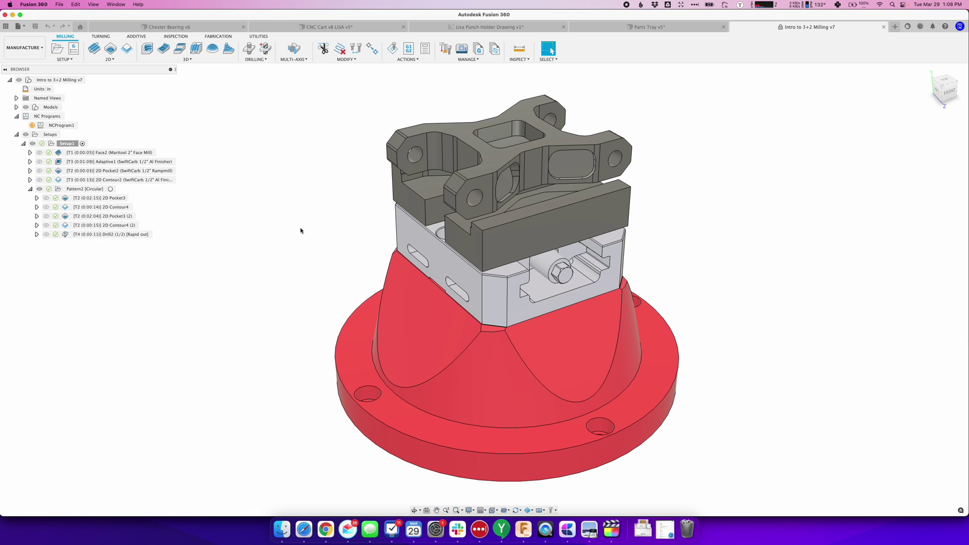
right_click(108, 198)
left_click(117, 209)
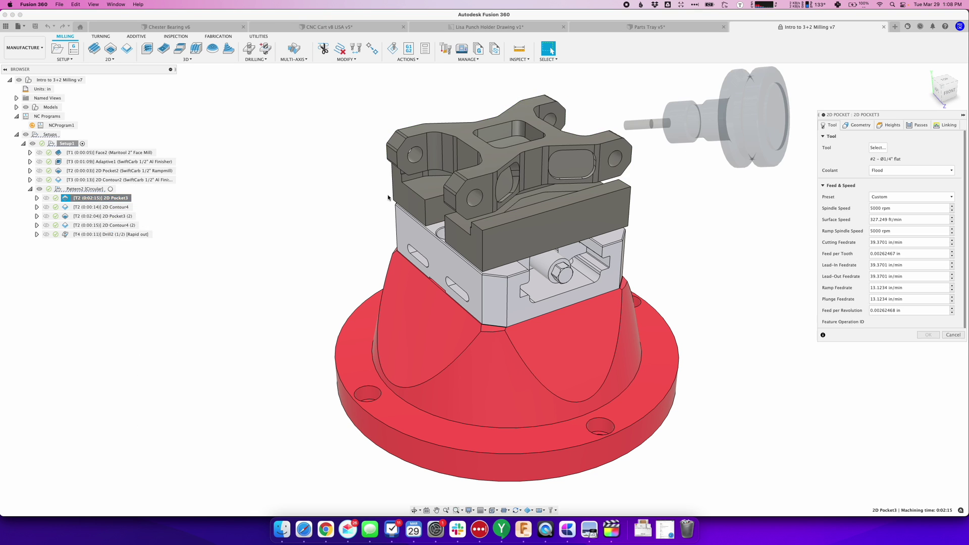
left_click(858, 125)
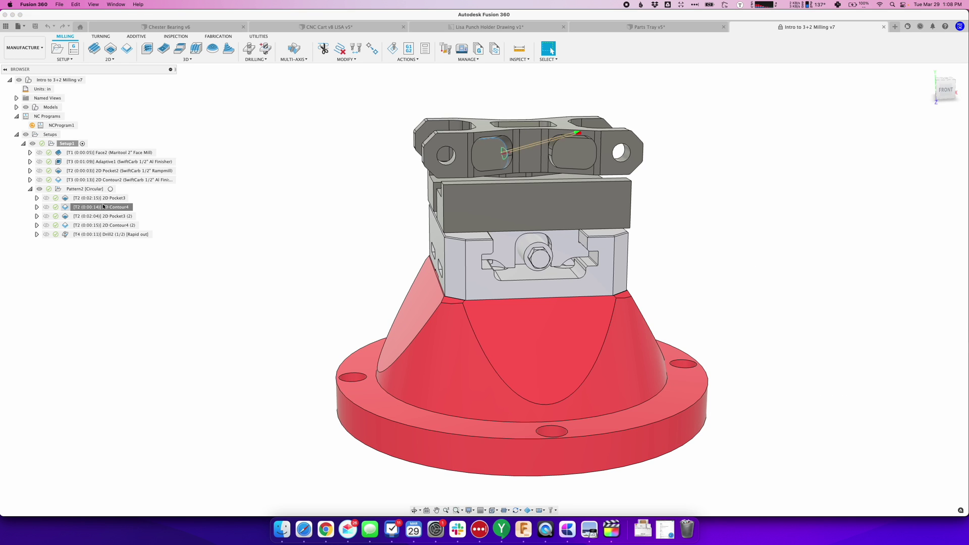
Display the 2D Pocket3 toolpath and its side-mounted tool on the part and examine them from several angles
left_click(106, 200)
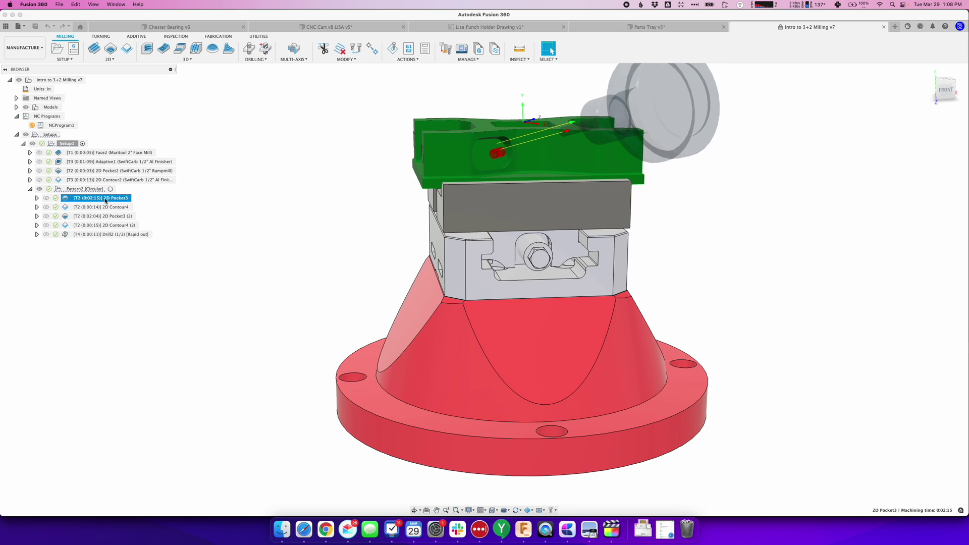
mouse_move(235, 172)
middle_mouse_down("shift")
mouse_move(249, 173)
mouse_move(220, 163)
middle_mouse_up("shift")
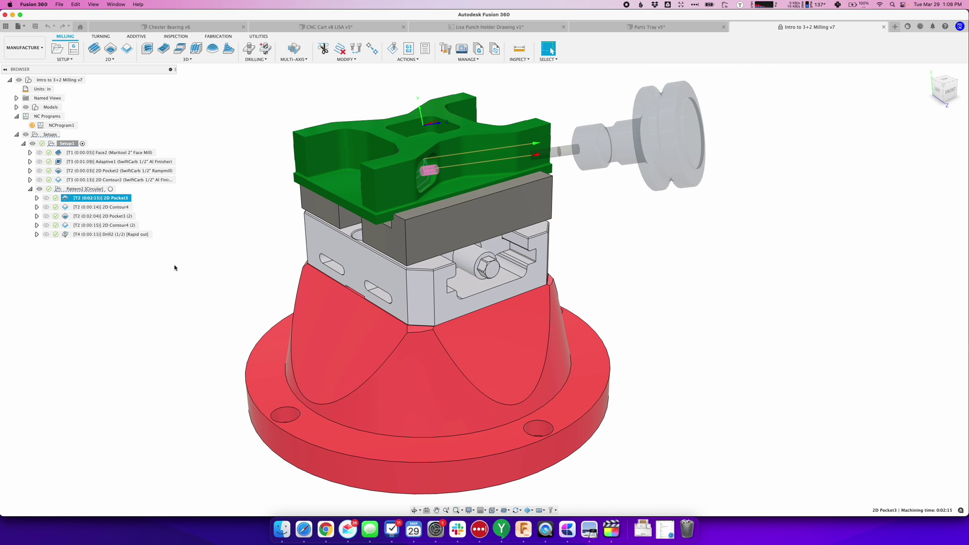
middle_click_drag(180, 262, 206, 266)
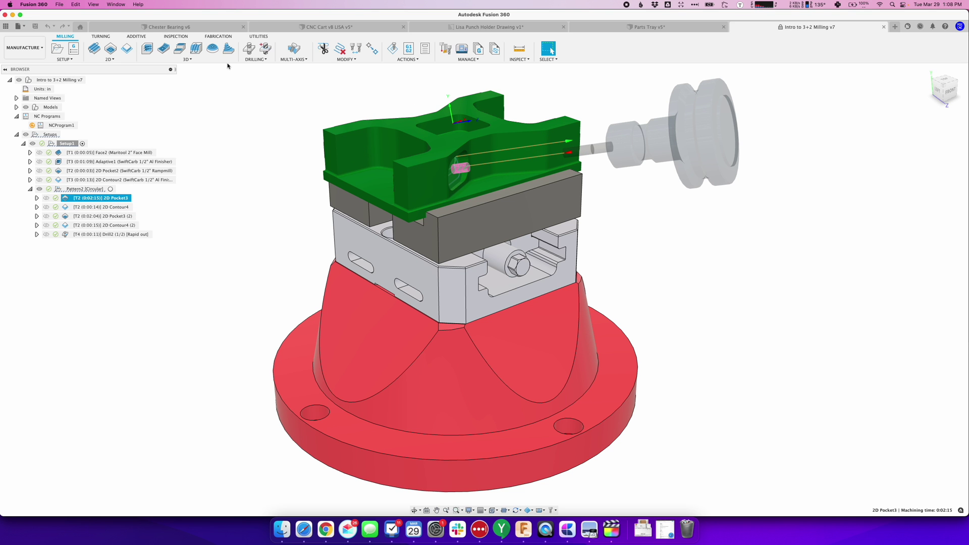
middle_click_drag(214, 99, 232, 122, "shift")
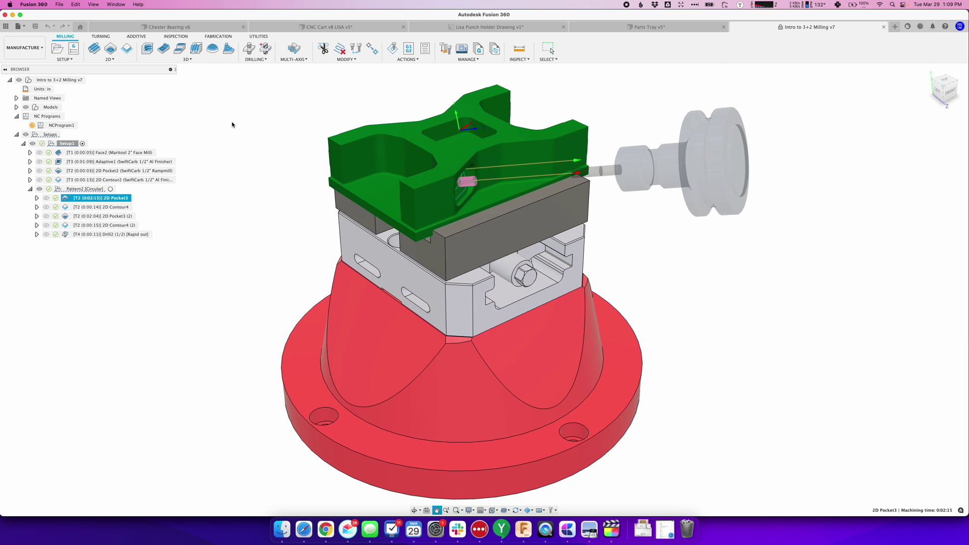
left_click(241, 128)
left_click(113, 200)
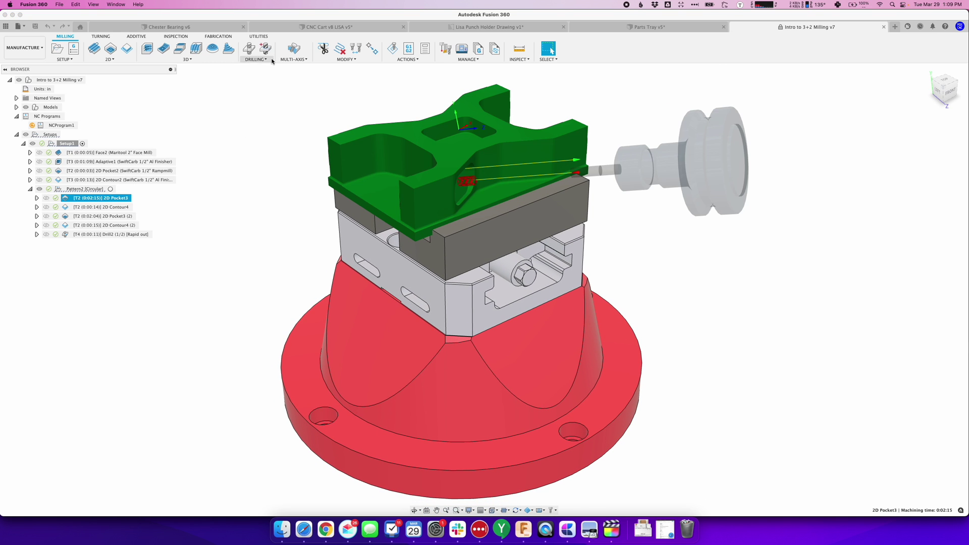
Review the available multi-axis and 3D milling strategies in the Manufacture workspace
left_click(295, 59)
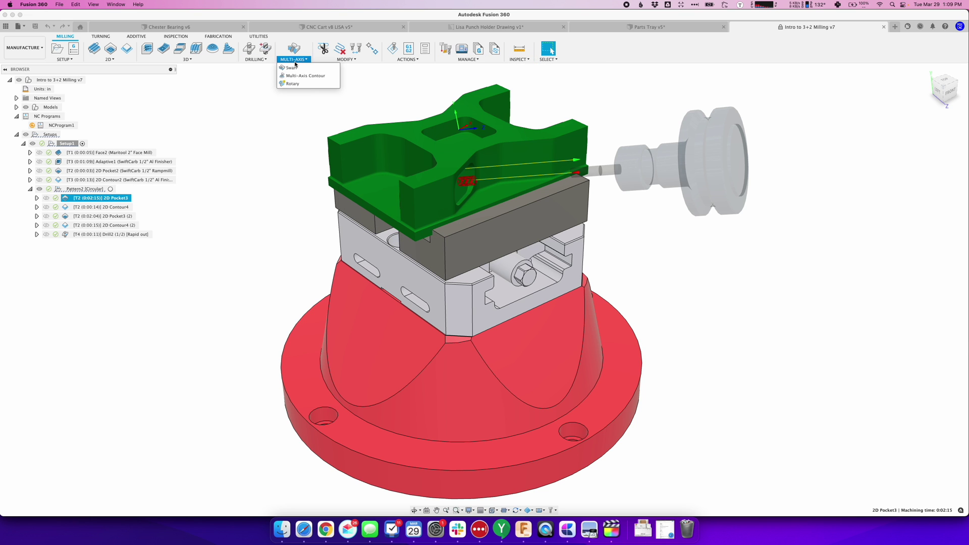
left_click(296, 61)
left_click(268, 117)
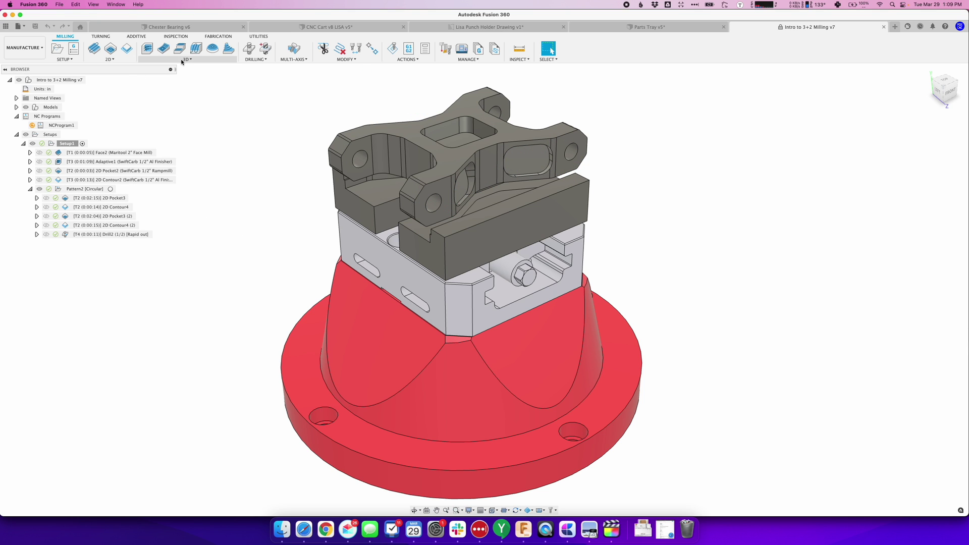
left_click(293, 59)
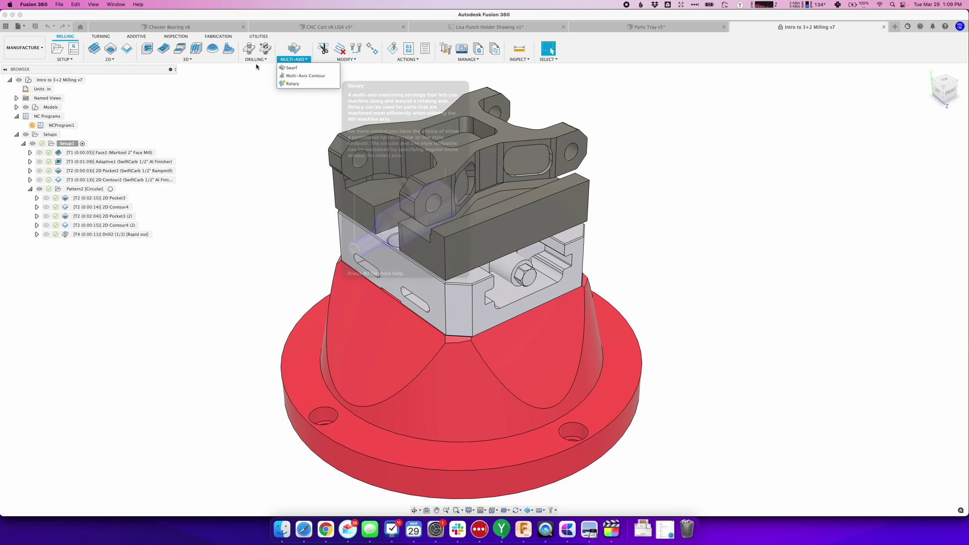
left_click(206, 61)
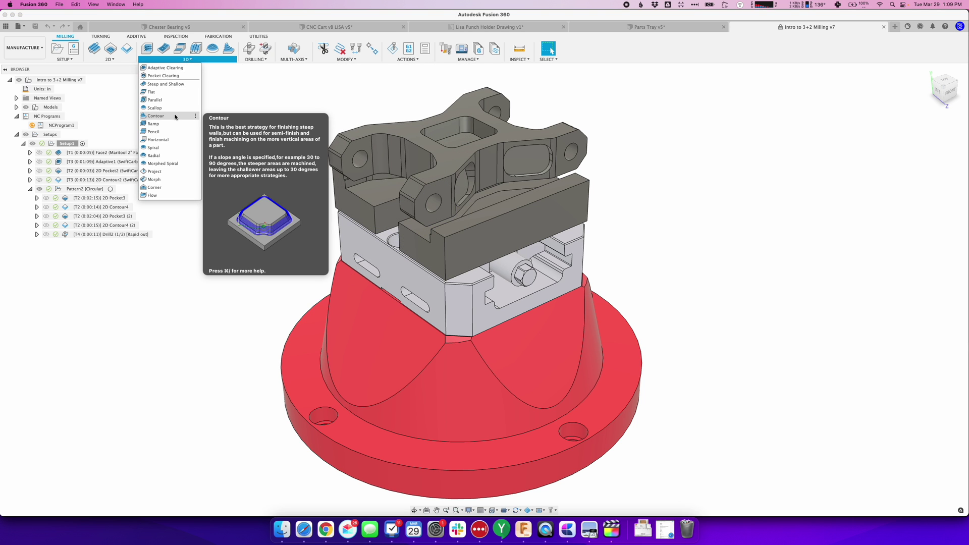
left_click(168, 226)
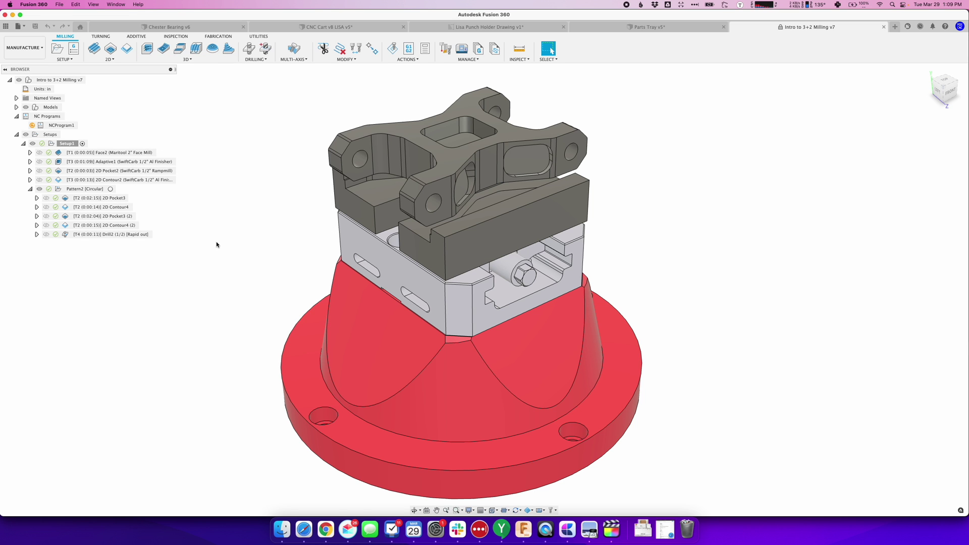
middle_click_drag(247, 247, 245, 245, "shift")
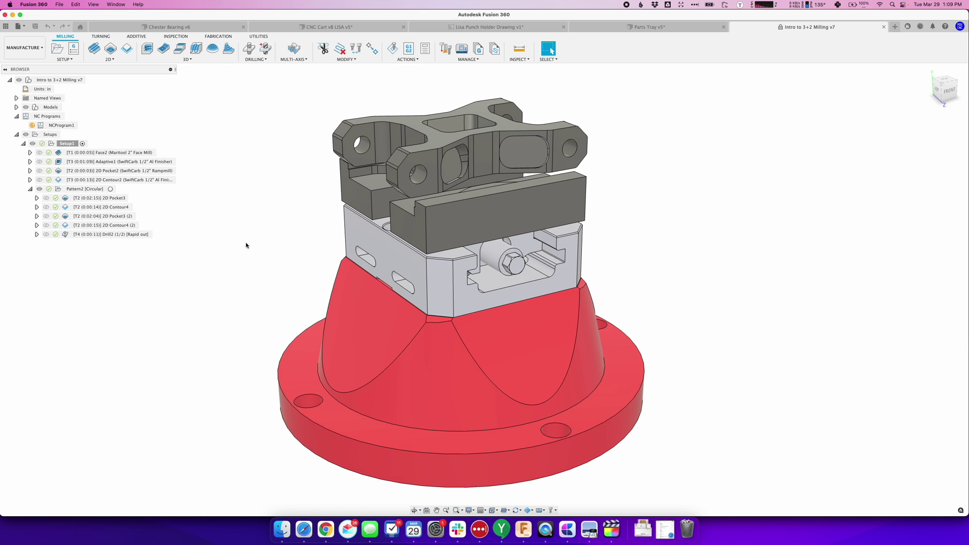
Switch to Safari and search the Autodesk update page for "manufacture"
left_click(304, 538)
key("super+f")
type("manufacture")
key("Return")
key("Return")
Enlarge and examine the chart comparing milling features between Fusion 360 and the Machining Extension
left_click(587, 277)
scroll(588, 277, "down", 5)
scroll(572, 232, "up", 3)
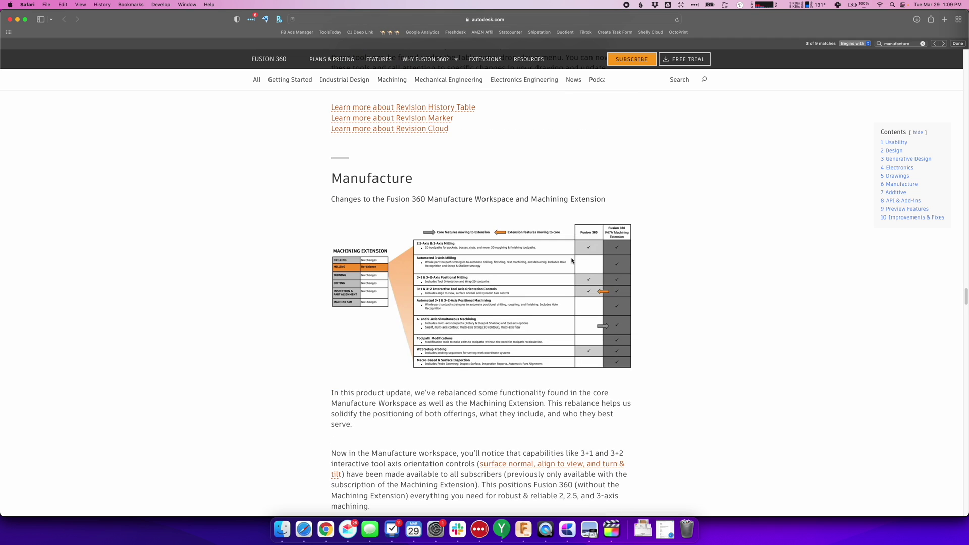
scroll(560, 315, "up", 5, "ctrl")
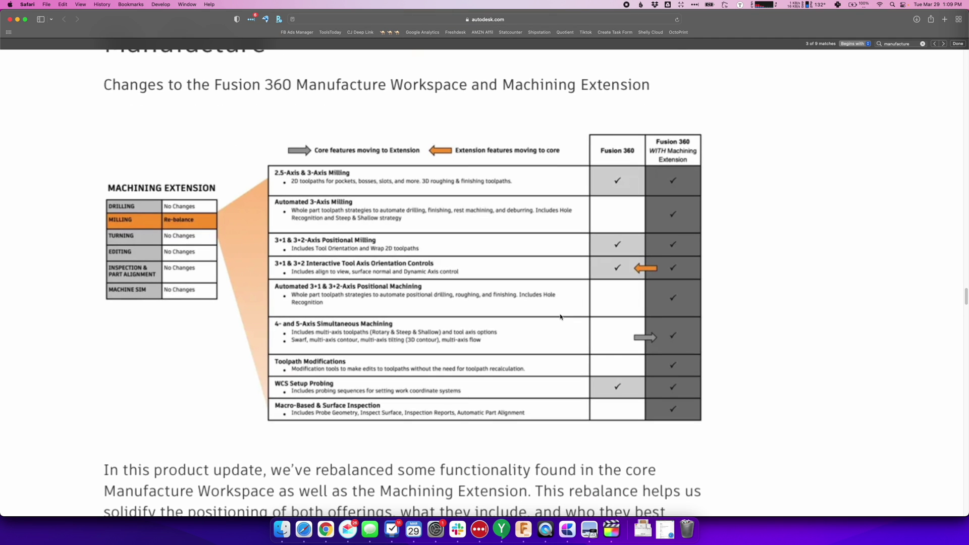
scroll(561, 318, "up", 1)
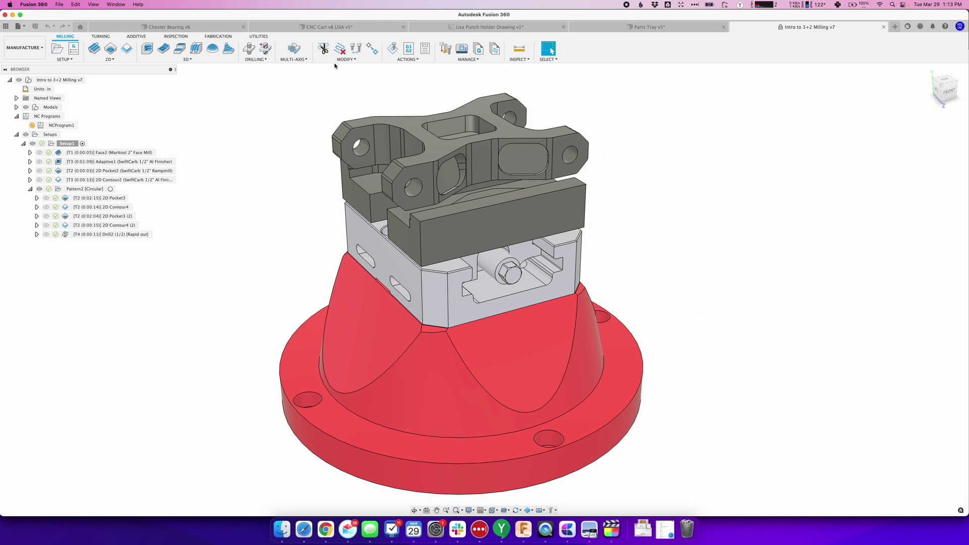
left_click(355, 60)
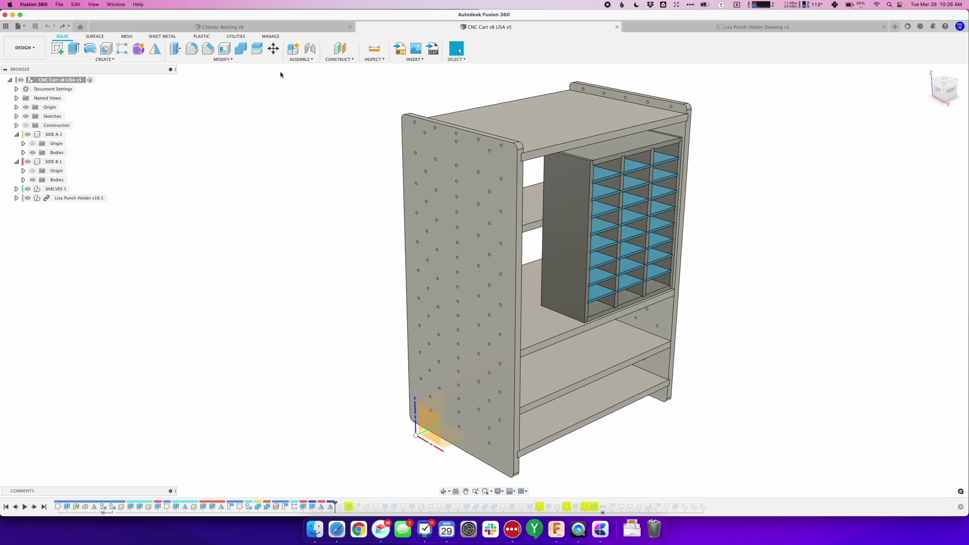
Start a 2D Arrange of the CNC cart's parts and limit their global rotation to 180 Only
left_click(233, 60)
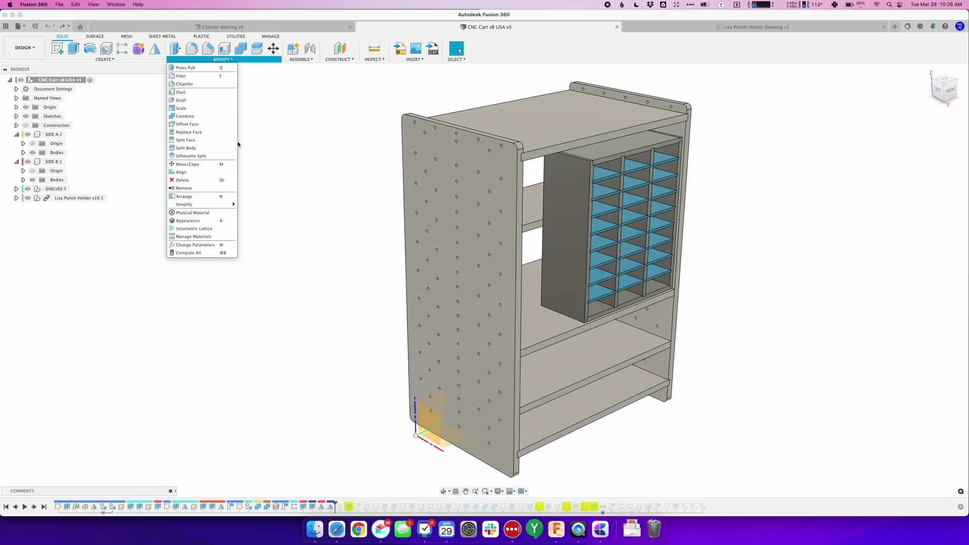
left_click(209, 198)
scroll(392, 99, "down", 3)
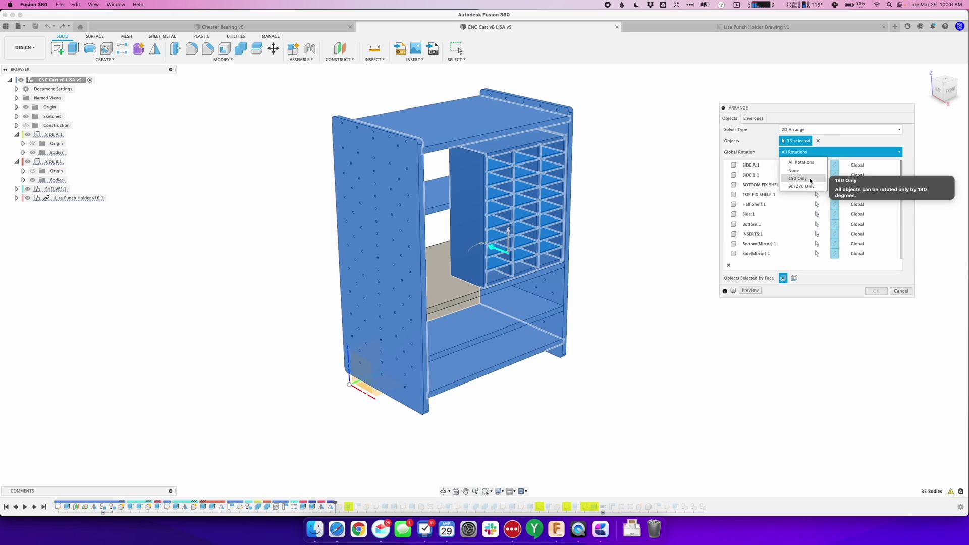
left_click(799, 179)
Set the arrangement envelope to lie on a plane and pick the horizontal origin plane at the cart's base
left_click(753, 118)
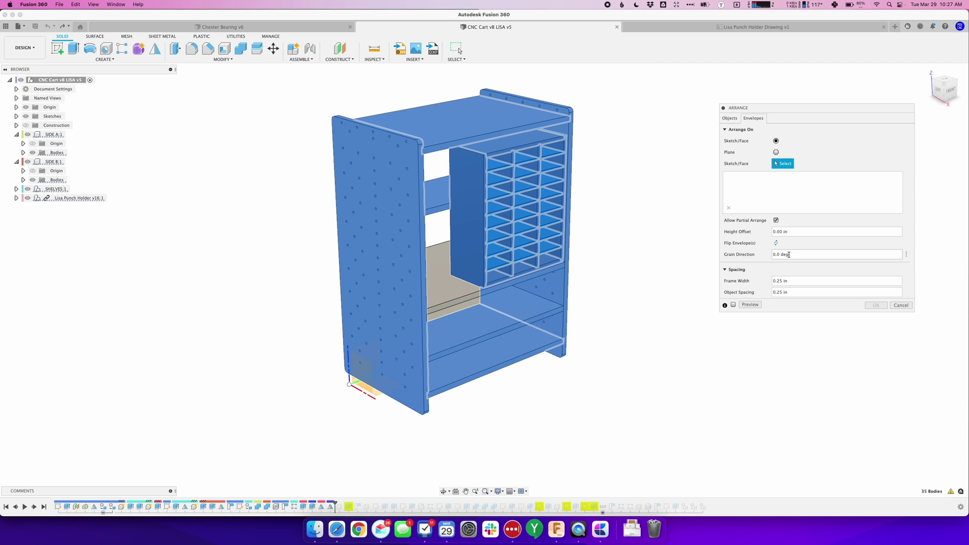
left_click(776, 152)
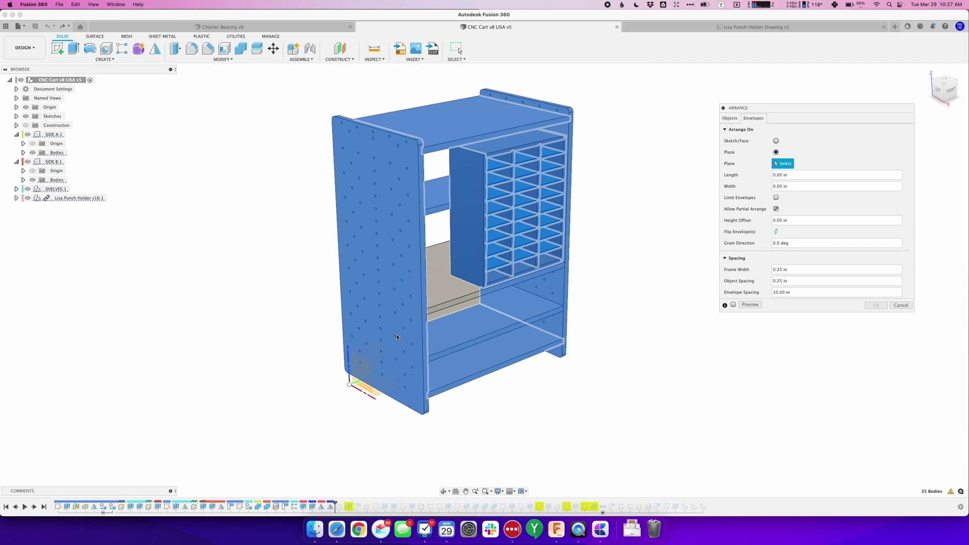
left_click(368, 392)
Set the envelope's length to 48 in and its width to 96 in, and preview the arrangement
left_click(799, 177)
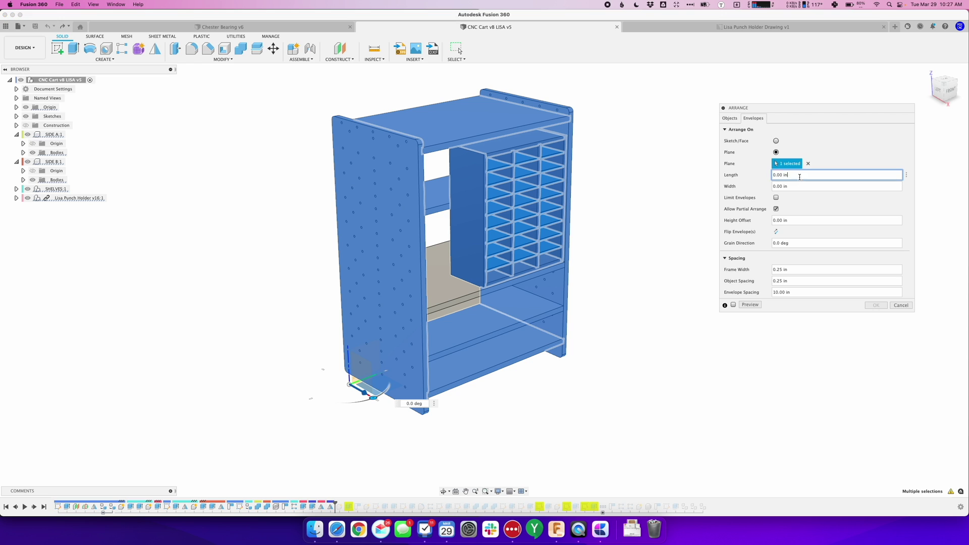
triple_click(800, 177)
type("48")
key("Tab")
type("96")
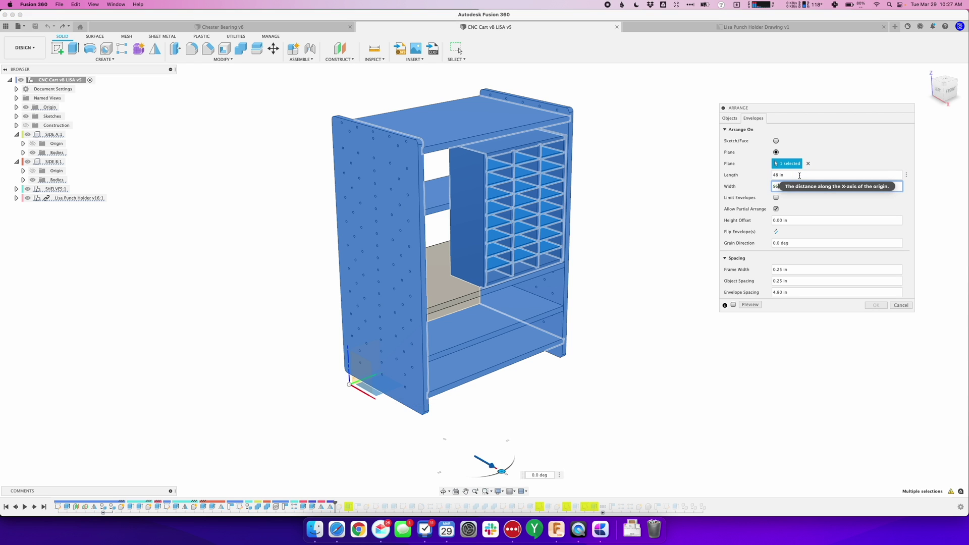
key("Tab")
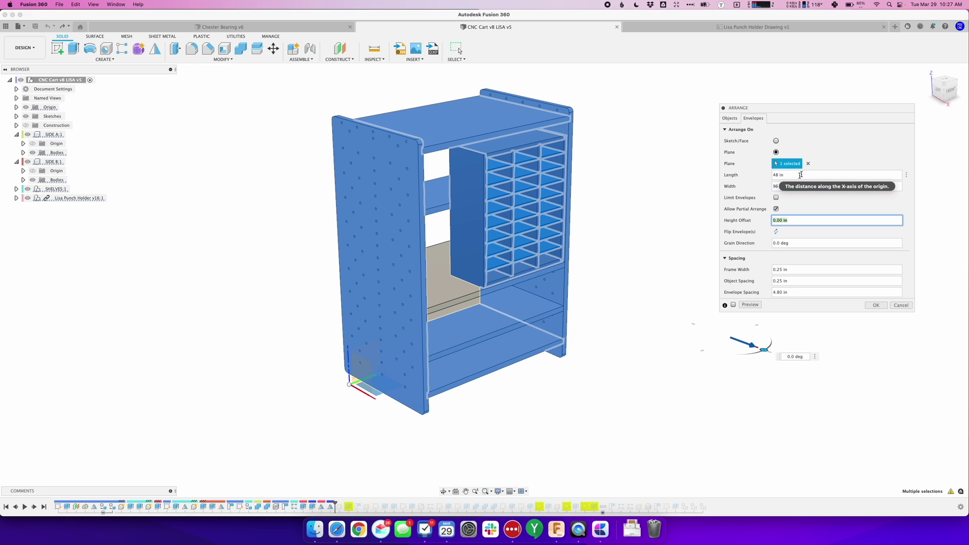
left_click(752, 305)
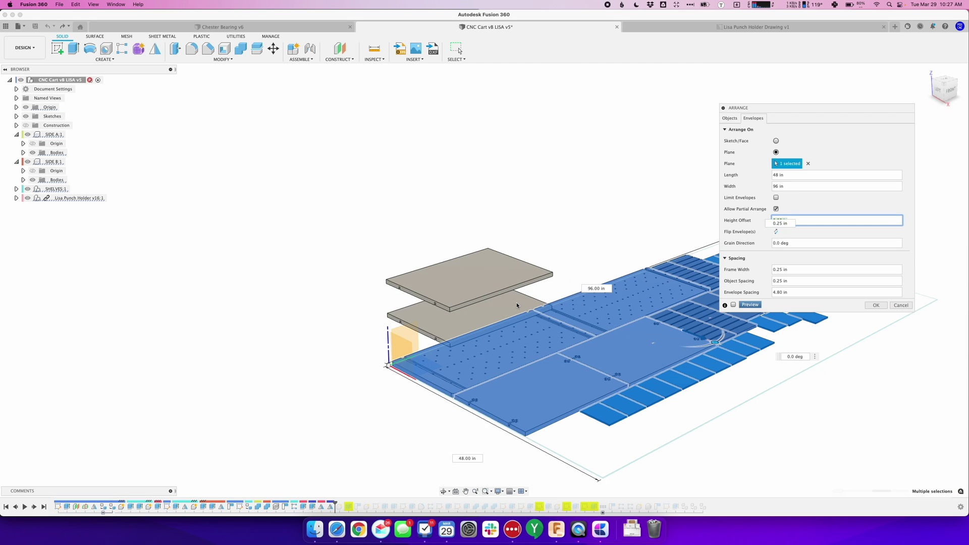
Set the envelope's grain direction to 45 deg and view the rearranged parts from the top
scroll(517, 306, "down", 3)
middle_click_drag(517, 306, 414, 339, "shift")
left_click(799, 244)
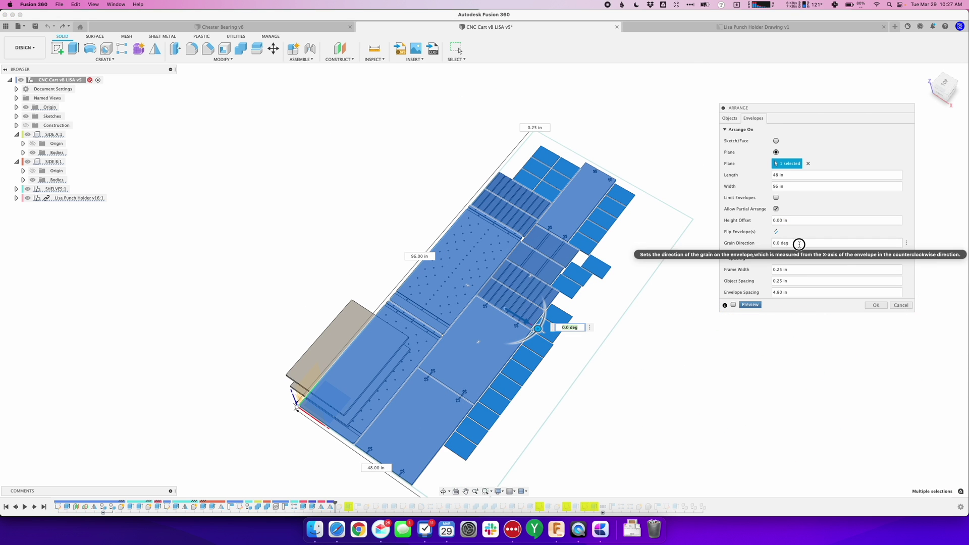
left_click(799, 244)
type("45")
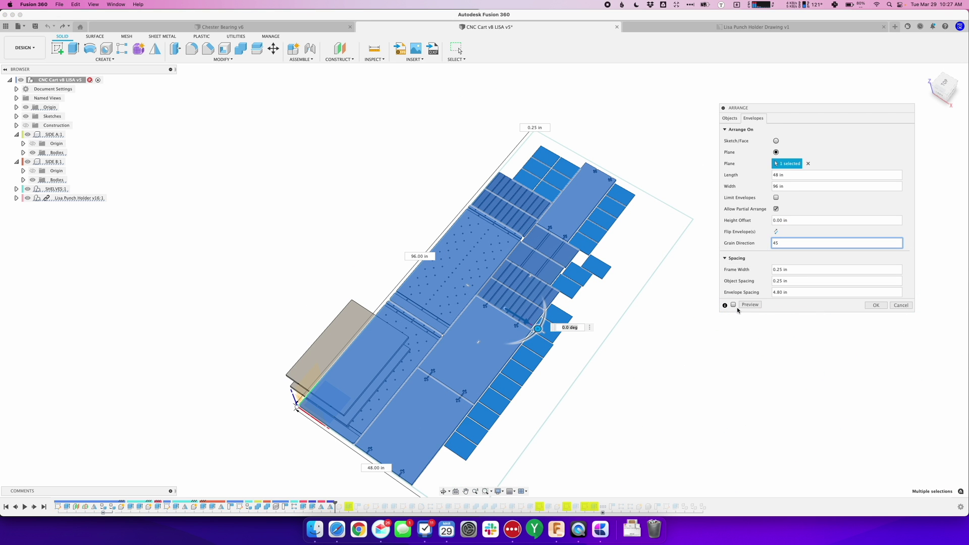
key("Return")
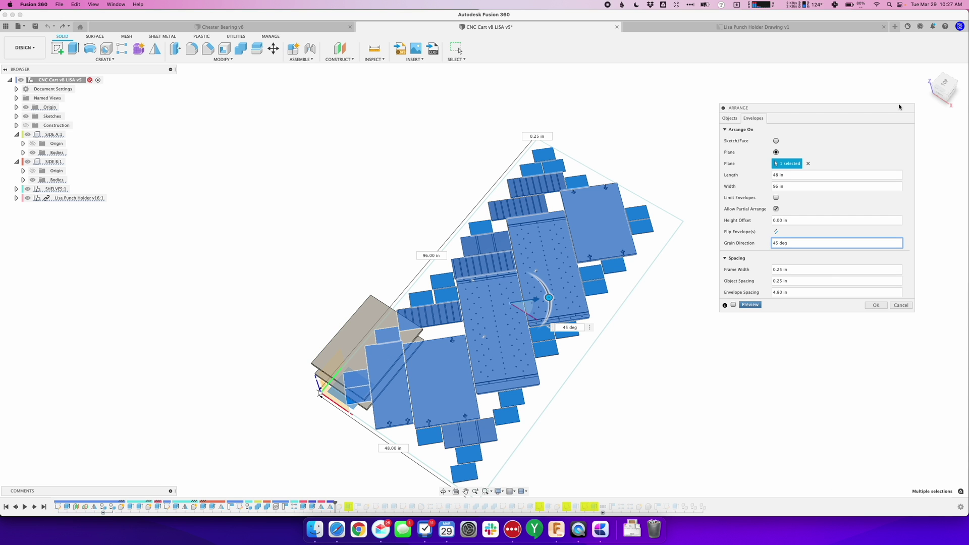
left_click(943, 83)
Show the individual rotation options for BOTTOM FIX SHELF:1 in the arranged objects list
left_click(730, 118)
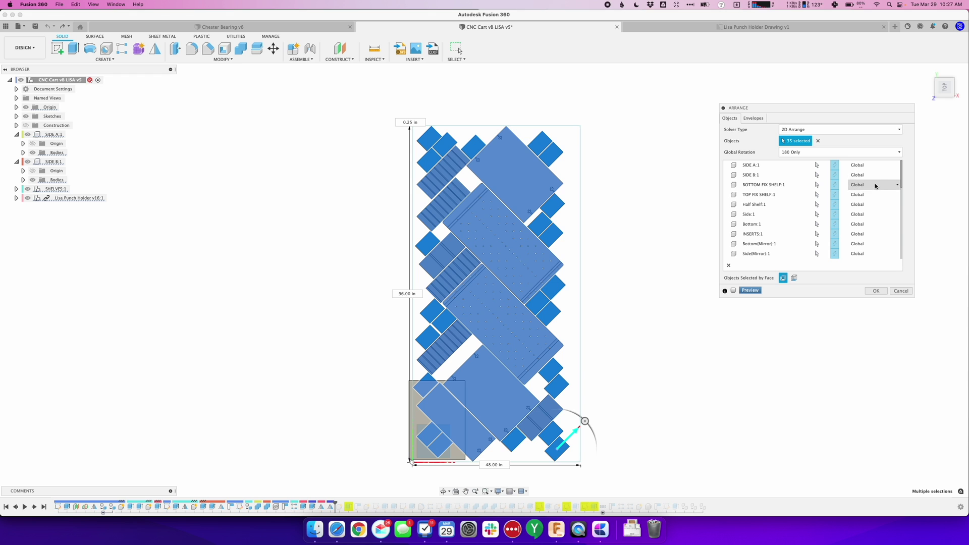
left_click(876, 186)
left_click(842, 290)
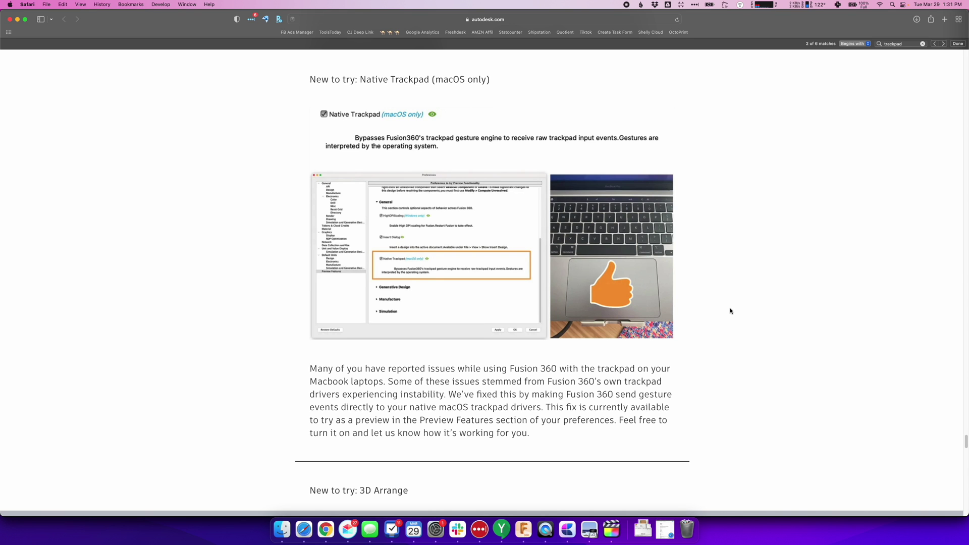
Switch to Fusion 360 and enable the Native Trackpad preview feature in the preferences
left_click(523, 530)
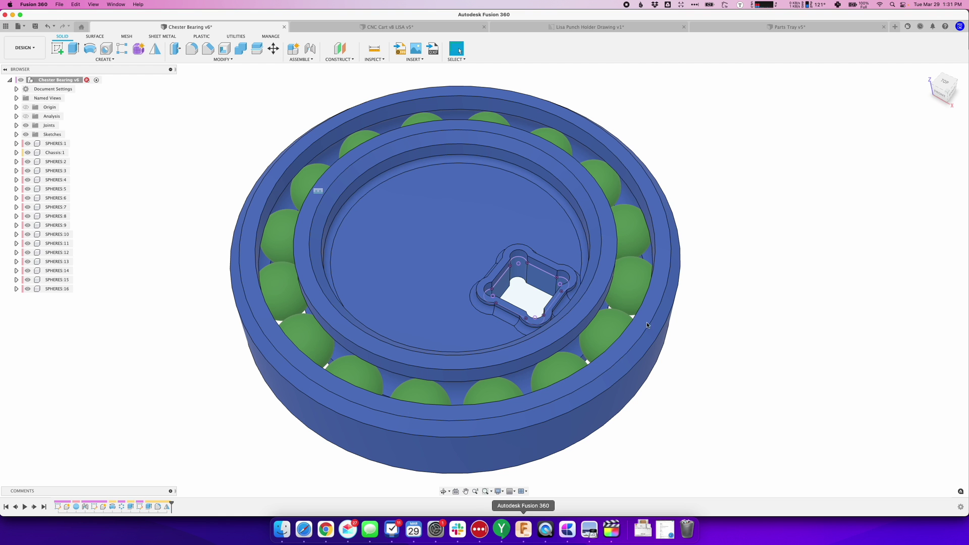
left_click(961, 27)
left_click(939, 46)
left_click(323, 287)
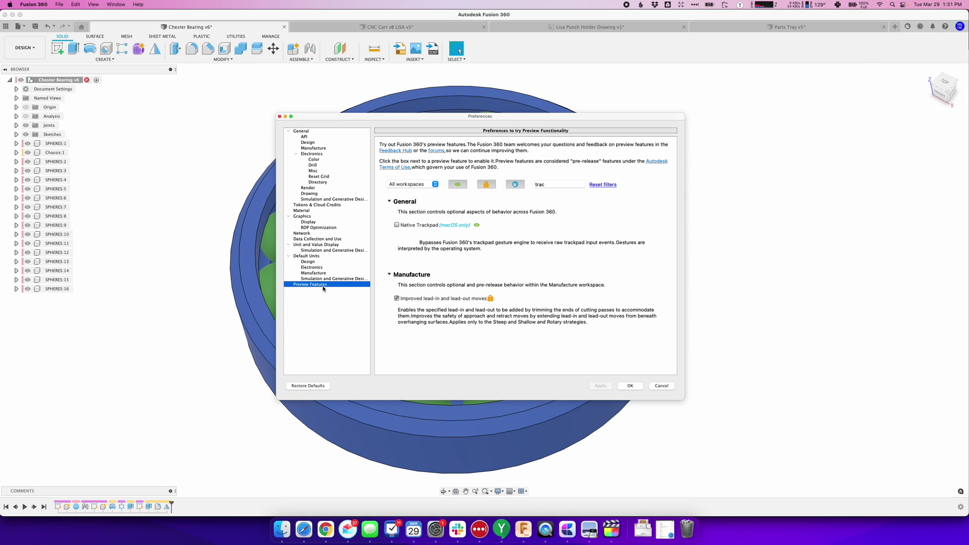
left_click(397, 226)
left_click(622, 387)
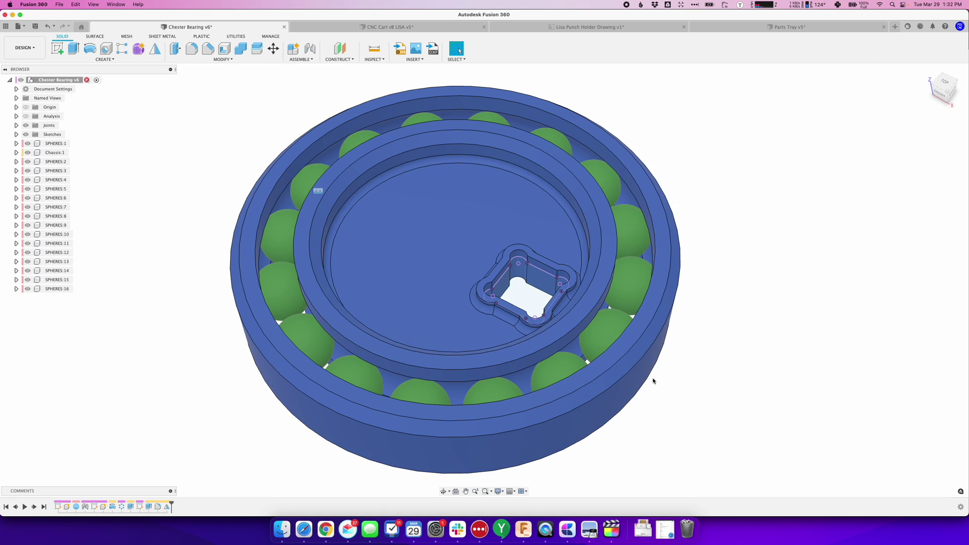
Try trackpad panning, zooming and orbiting on the bearing, viewing it from above and from the side
scroll(708, 332, "down", 3)
scroll(622, 345, "up", 5)
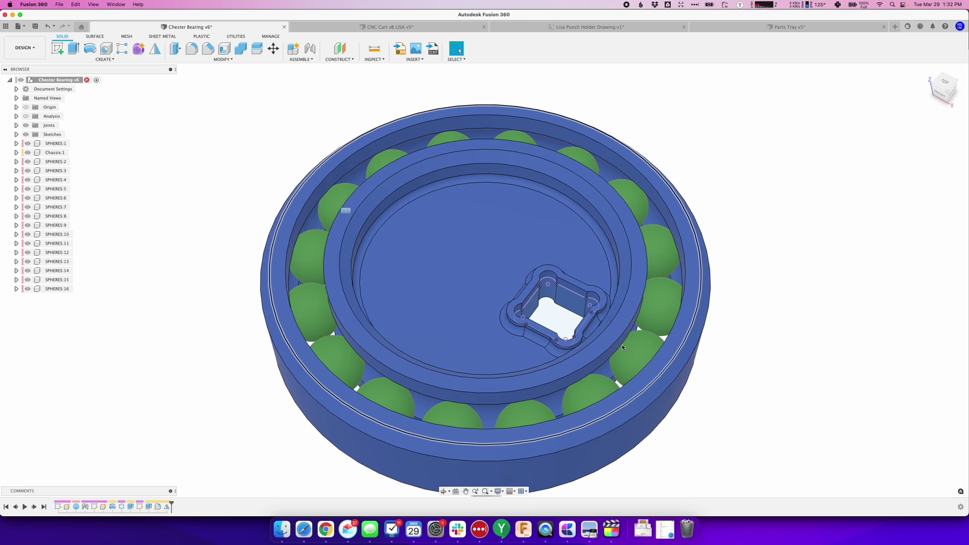
scroll(623, 347, "right", 5)
scroll(623, 347, "down", 3)
scroll(624, 347, "left", 5)
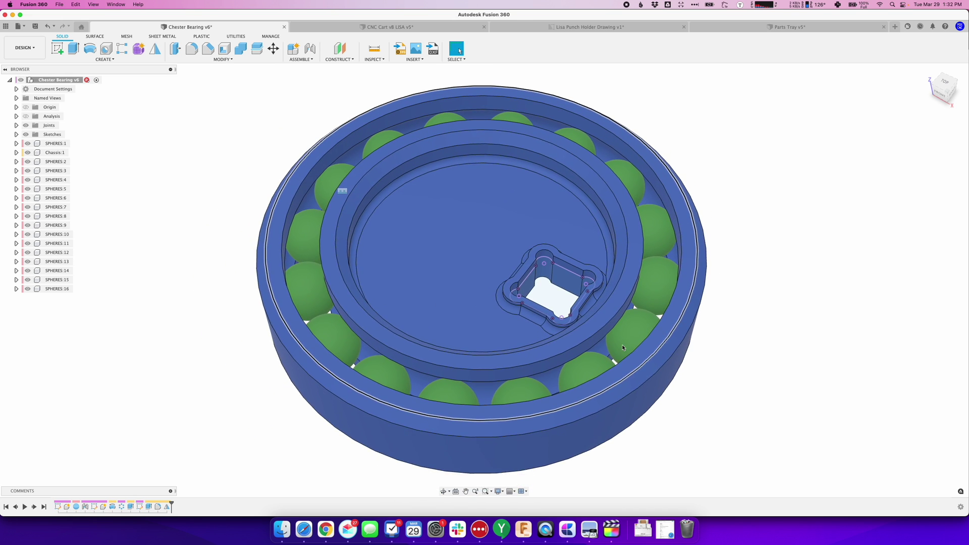
scroll(623, 348, "up", 5, "shift")
scroll(624, 348, "down", 5, "shift")
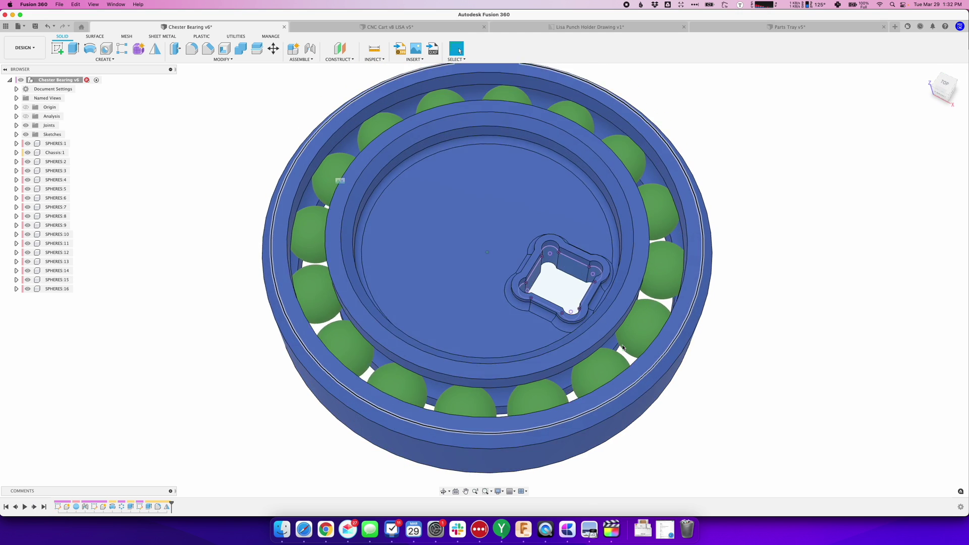
scroll(624, 348, "down", 5)
scroll(623, 347, "down", 2)
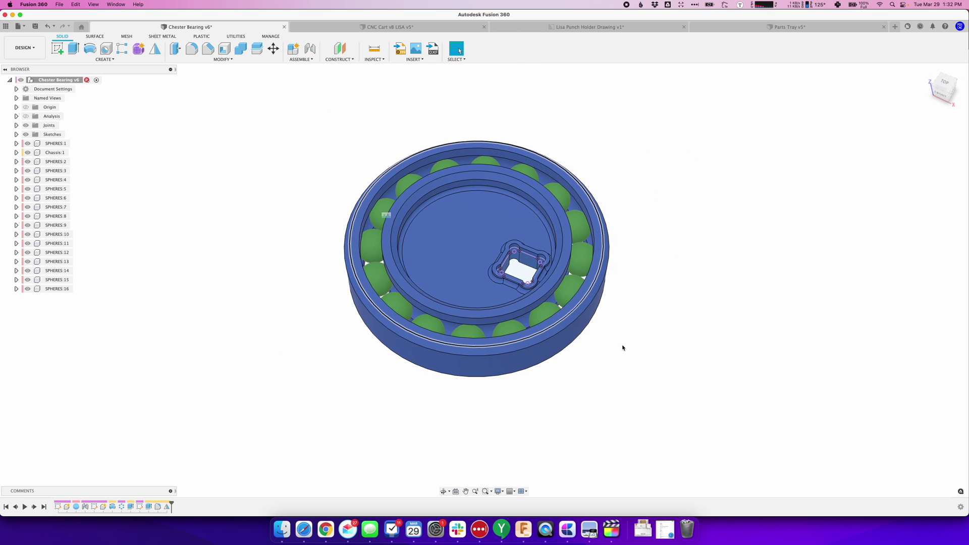
scroll(624, 348, "down", 10, "shift")
scroll(623, 348, "up", 5, "shift")
scroll(624, 348, "down", 4)
scroll(623, 348, "up", 2)
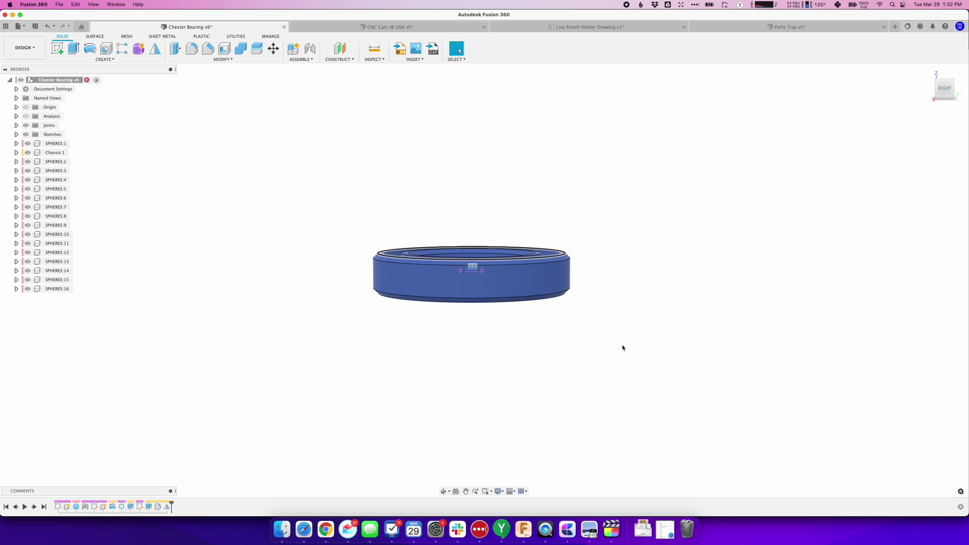
scroll(624, 347, "up", 8, "shift")
scroll(625, 275, "up", 4)
scroll(626, 275, "right", 4, "shift")
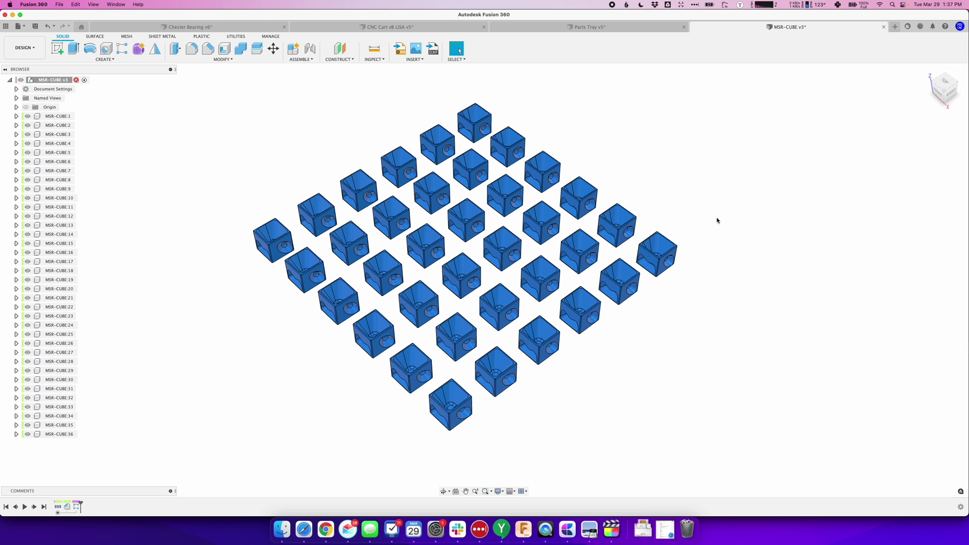
Filter the preview features in the preferences for "arra", enable 3D Arrange and apply the change
left_click(960, 27)
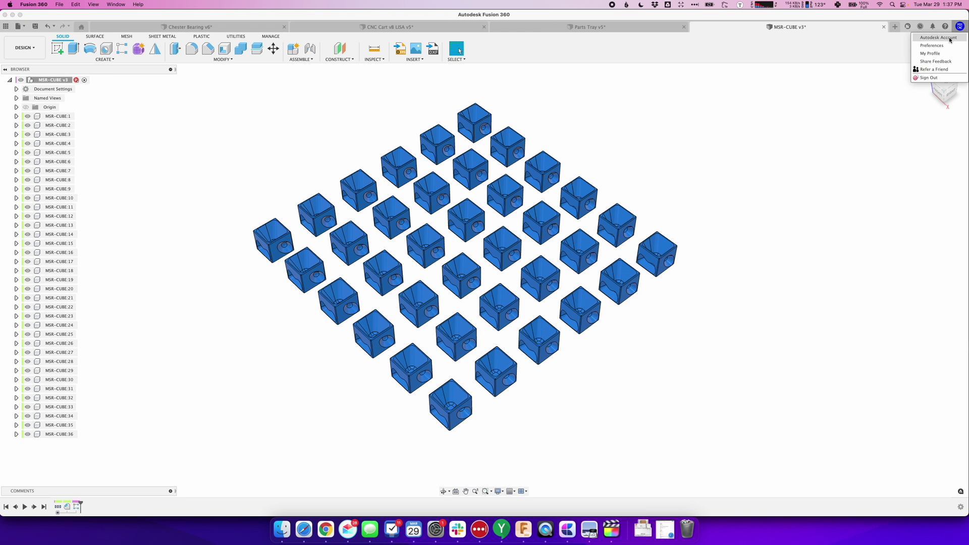
left_click(935, 46)
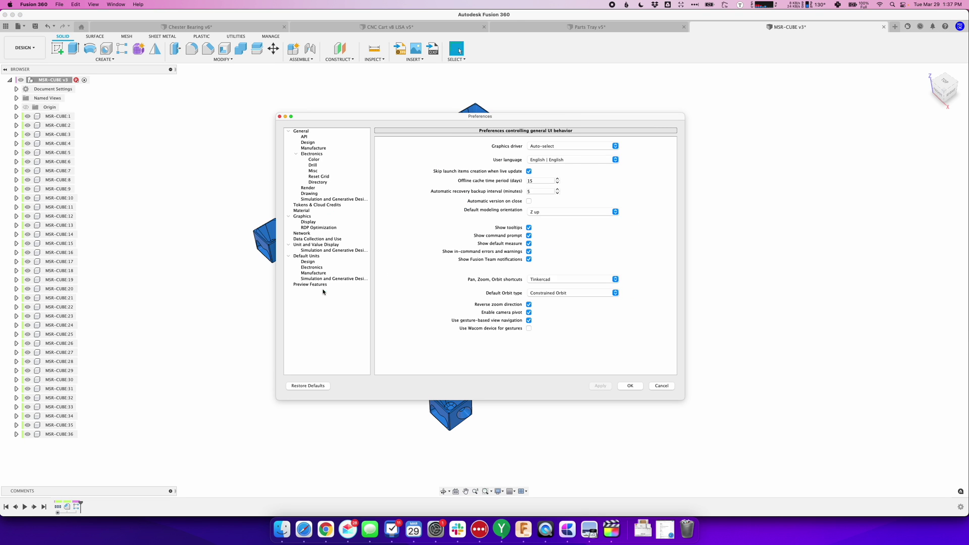
left_click(322, 285)
left_click(549, 185)
type("trac")
key("BackSpace")
key("BackSpace")
key("BackSpace")
key("BackSpace")
type("arra")
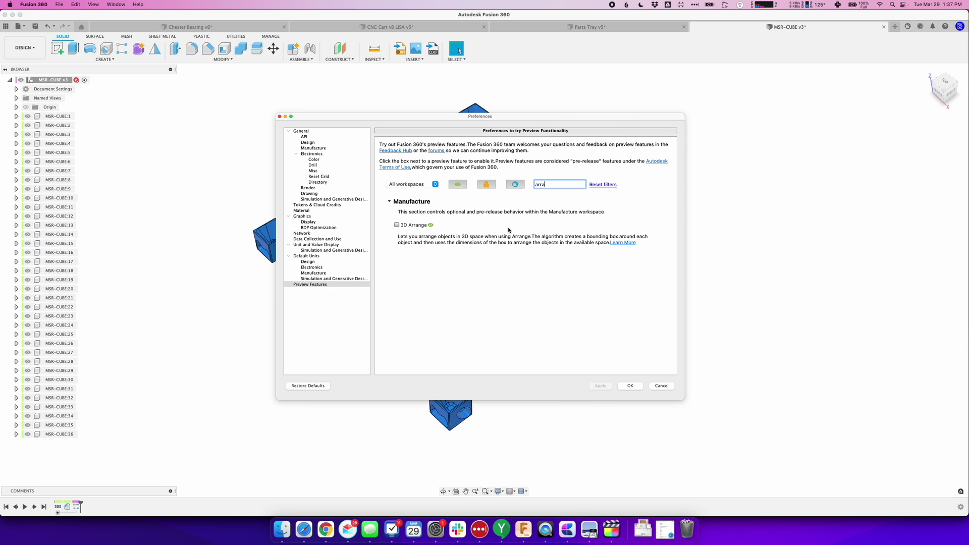
left_click(397, 226)
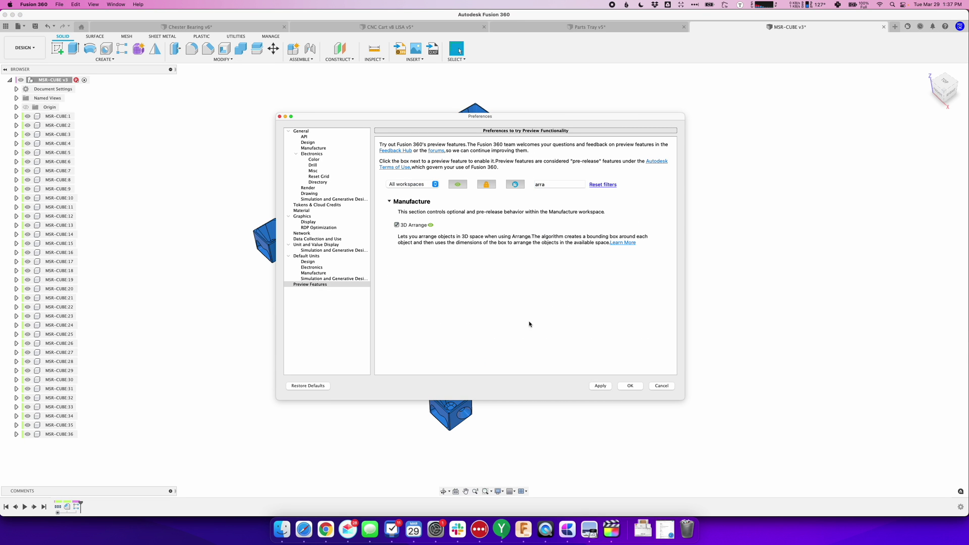
left_click(608, 384)
left_click(630, 385)
Set up an arrangement of all MSR-CUBE components with the 3D Arrange solver in a 15 in long, 15 in wide, 12 in high envelope
scroll(593, 407, "up", 3)
middle_click_drag(593, 407, 295, 342, "shift")
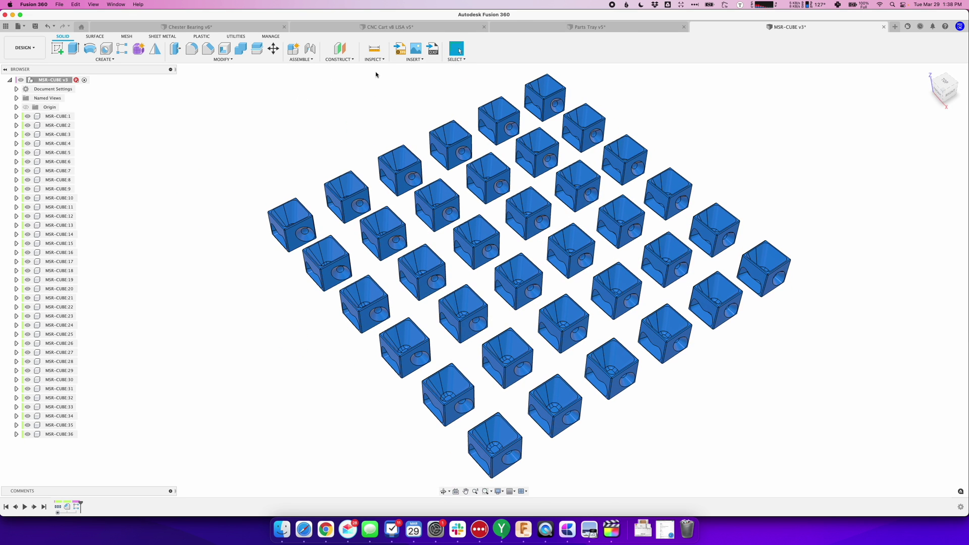
left_click(243, 61)
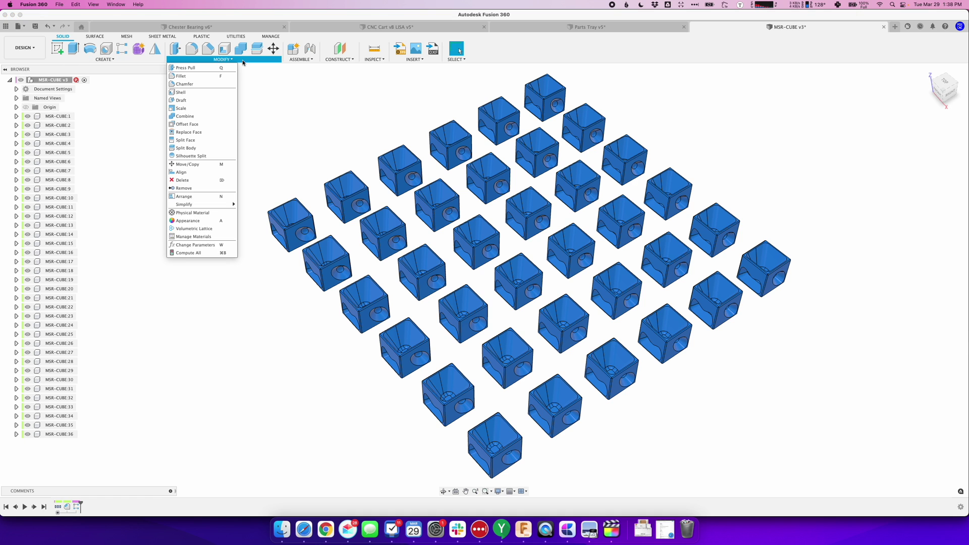
left_click(197, 196)
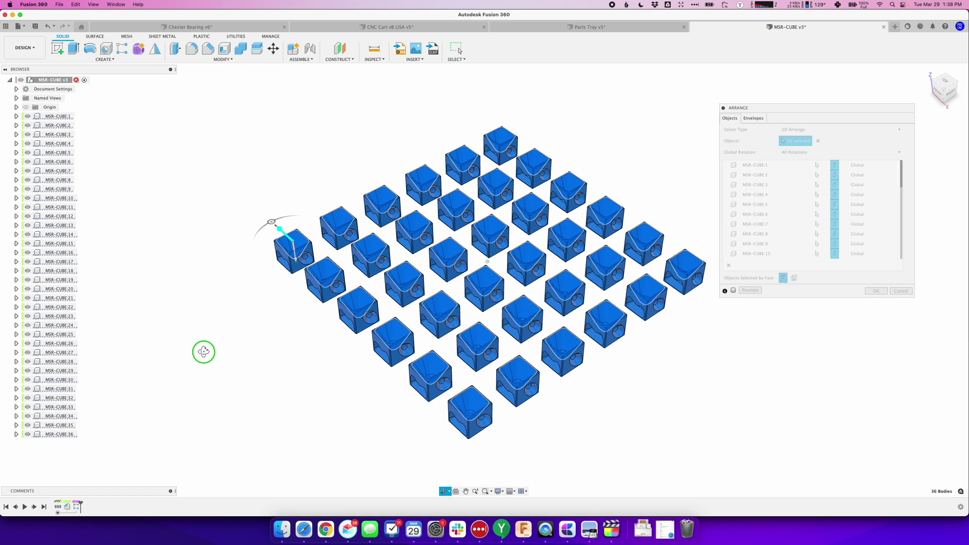
left_click(801, 129)
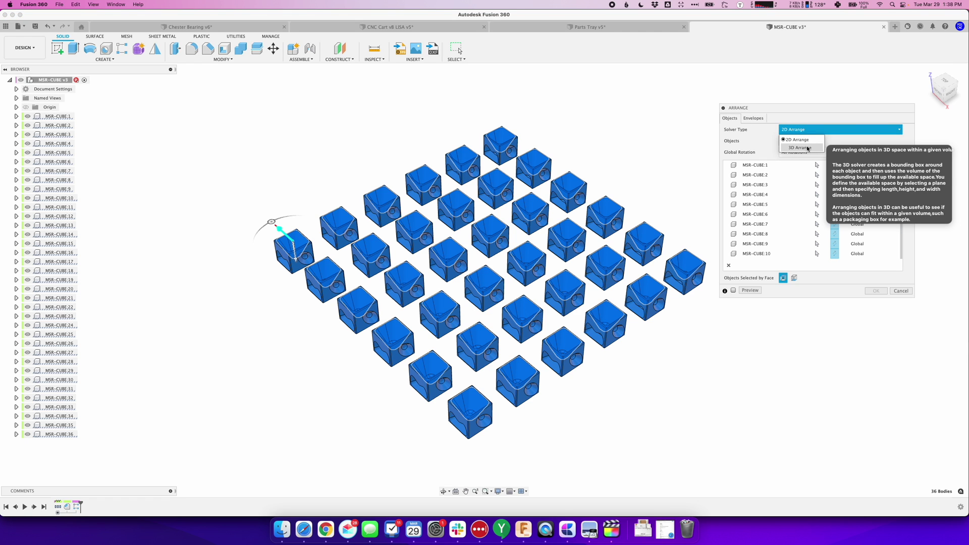
left_click(807, 148)
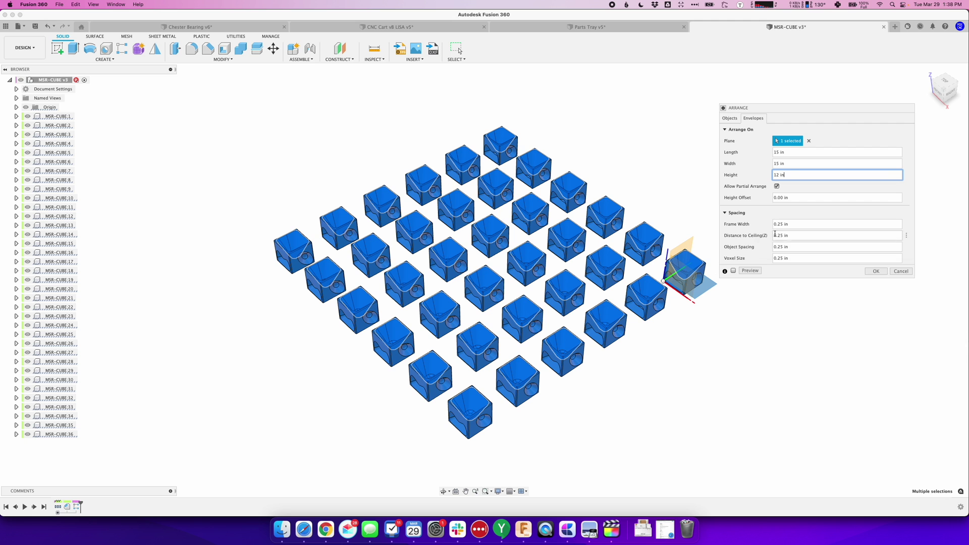
Preview and apply the 3D arrangement of the cubes, and inspect the stack up close from another angle
left_click(749, 271)
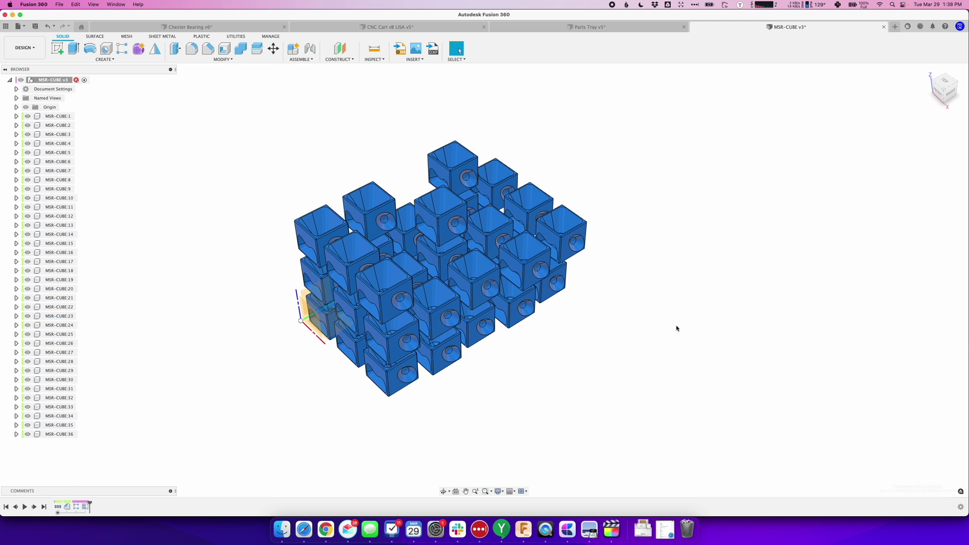
middle_click_drag(677, 328, 705, 302, "shift")
scroll(551, 225, "up", 4)
middle_click_drag(522, 223, 673, 221, "shift")
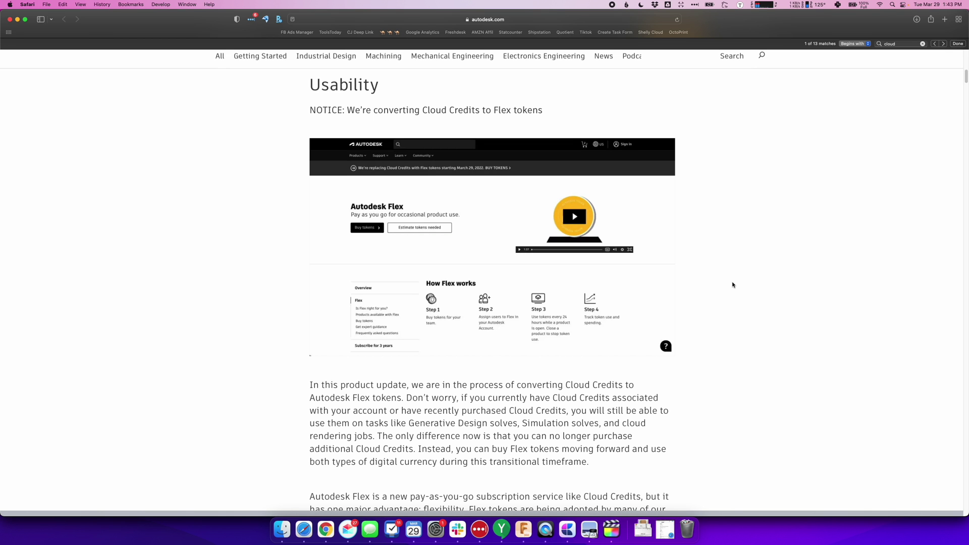
Read the release notes on converting Cloud Credits to Flex tokens, including the list of Autodesk products adopting them
scroll(733, 285, "down", 8)
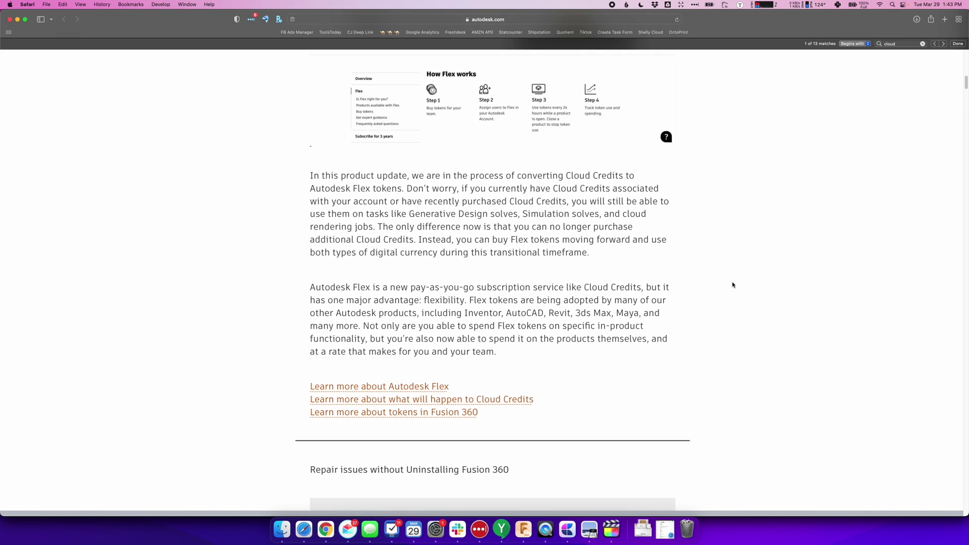
scroll(732, 285, "up", 1)
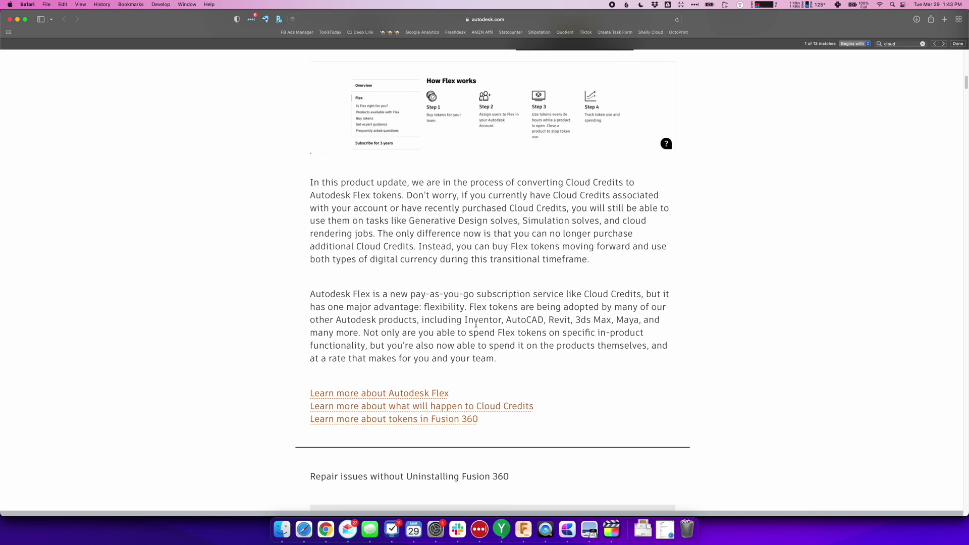
left_click_drag(464, 321, 617, 321)
left_click(636, 321)
left_click(594, 323)
Read the release notes section on repairing issues without uninstalling Fusion 360 and examine the Service Utility options
scroll(594, 323, "down", 6)
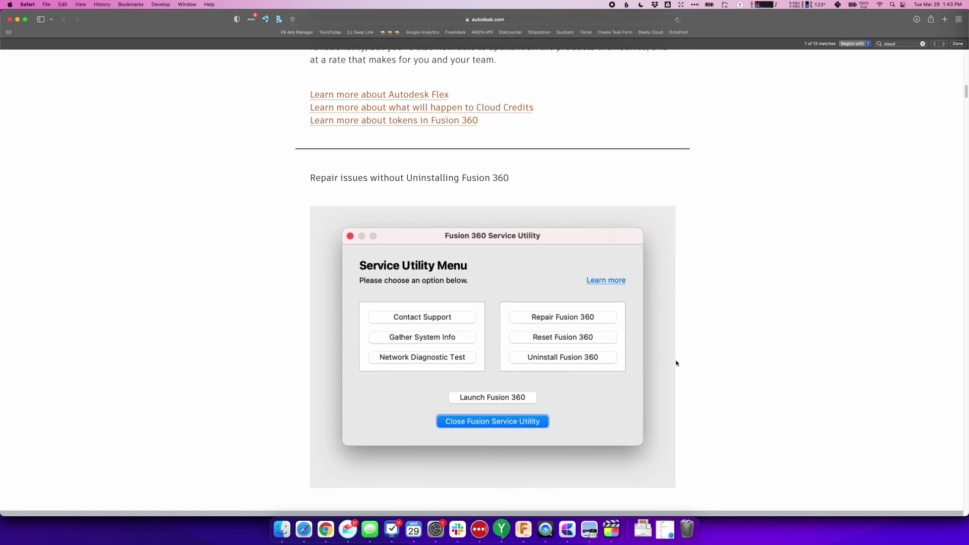
scroll(677, 364, "down", 2)
scroll(676, 364, "down", 1)
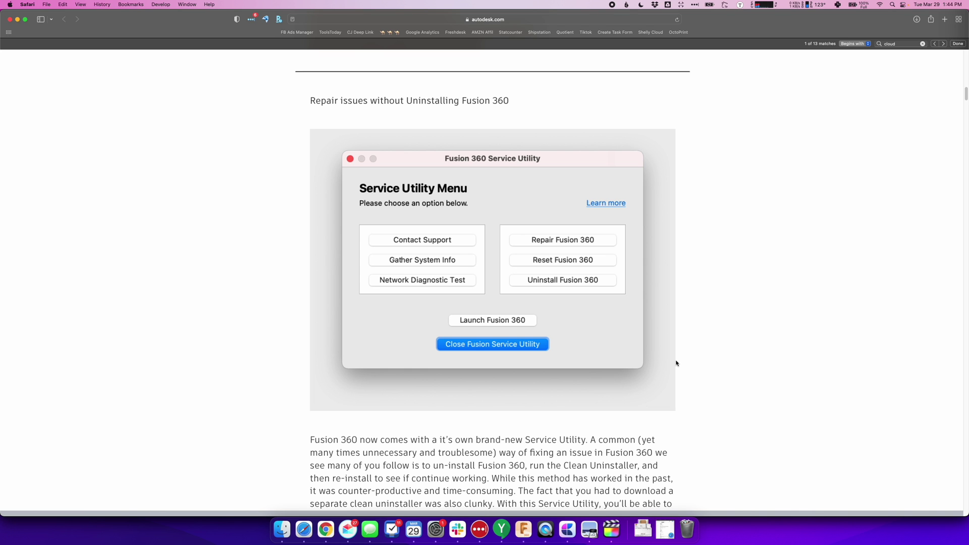
scroll(676, 363, "down", 1)
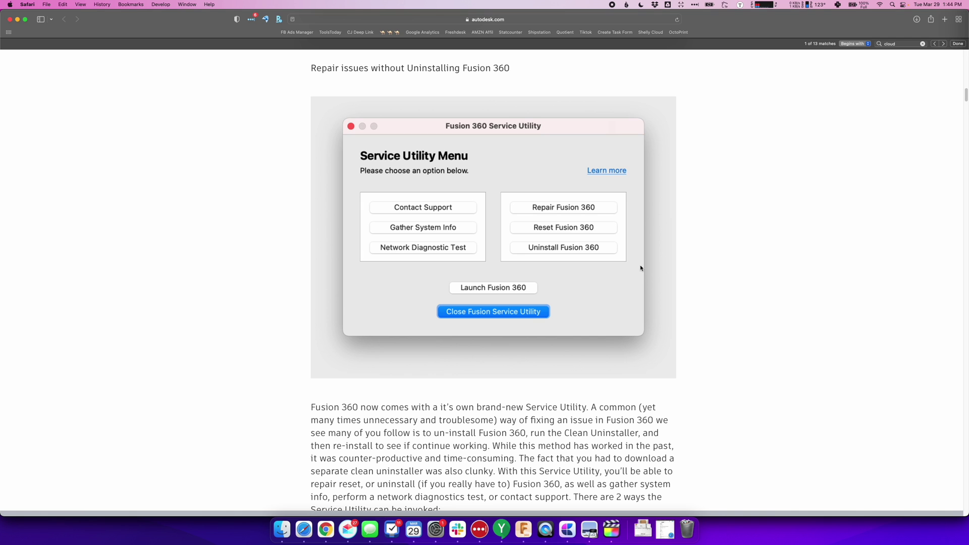
scroll(651, 324, "up", 1)
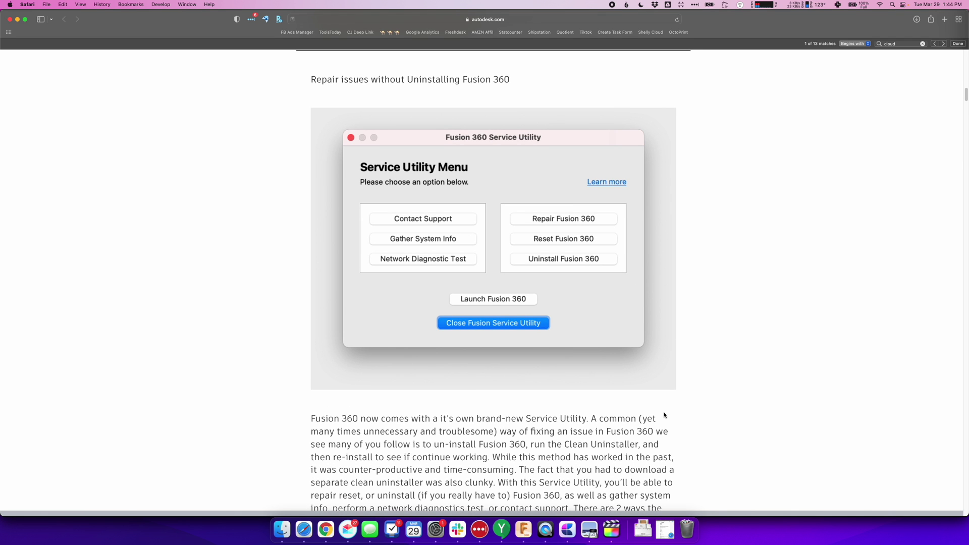